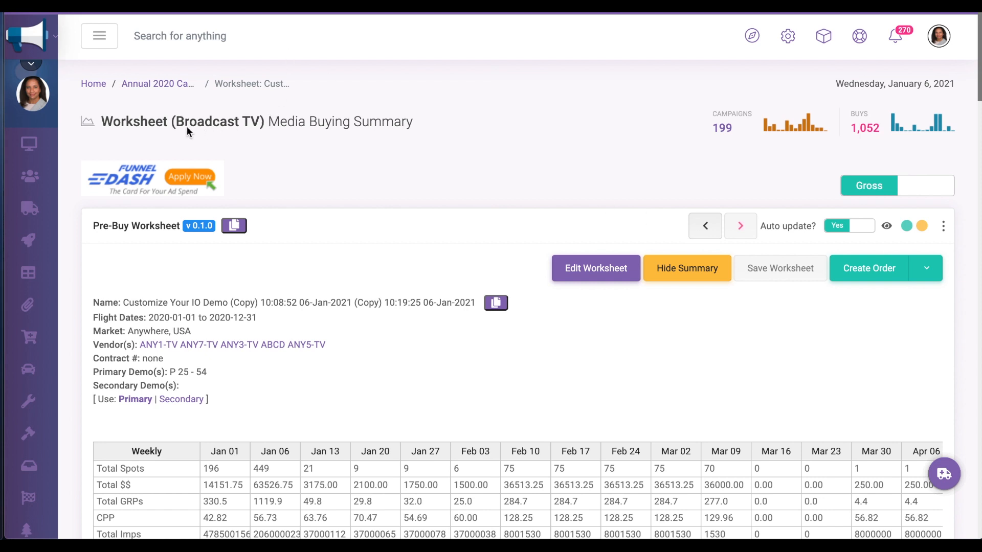
Expand the Station Orders Settings and enter "Traffic to follow...." as the order's traffic note
{"action": "left_click_drag", "start_coordinate": [176, 124], "coordinate": [263, 125]}
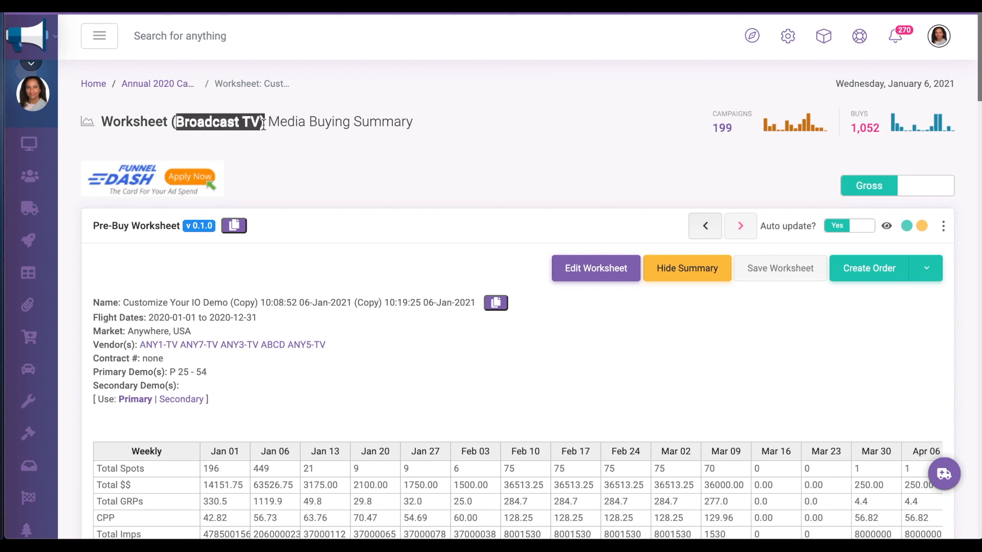
{"action": "middle_click", "coordinate": [721, 330]}
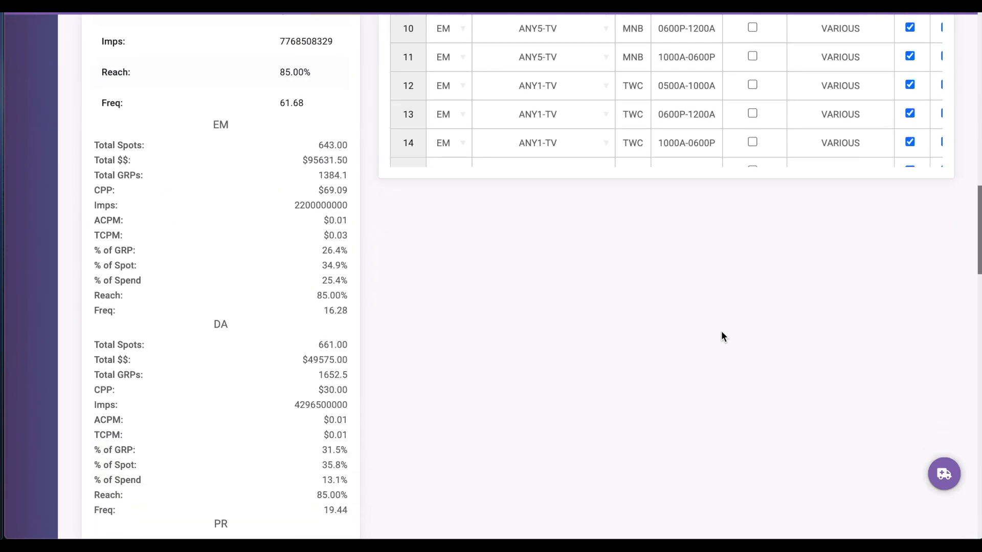
{"action": "scroll", "coordinate": [722, 333], "scroll_direction": "down", "scroll_amount": 1}
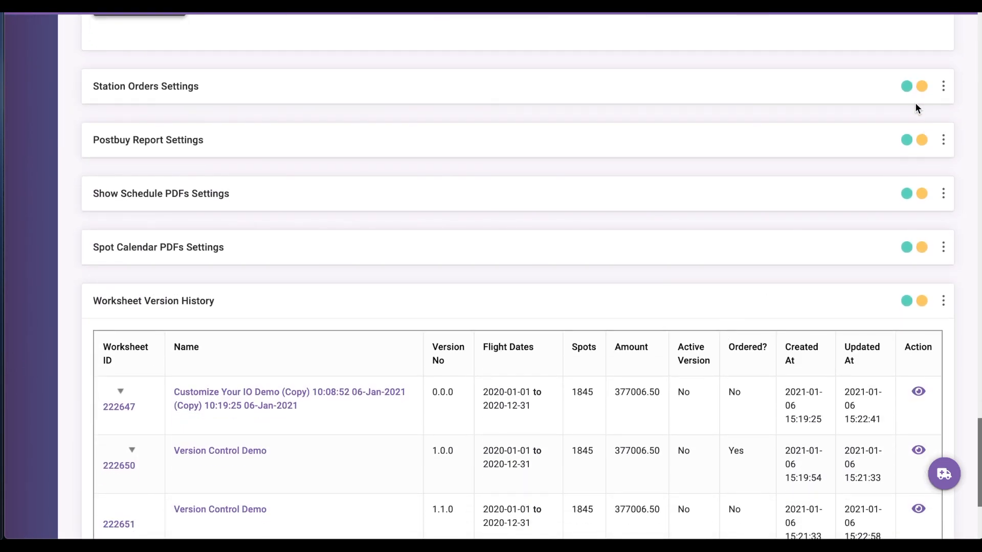
{"action": "left_click", "coordinate": [907, 86]}
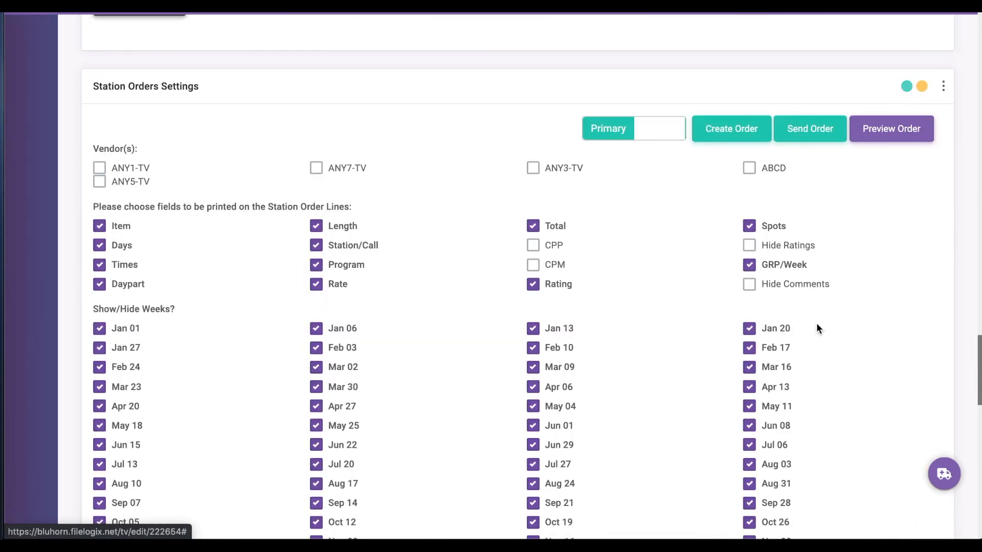
{"action": "scroll", "coordinate": [816, 329], "scroll_direction": "down", "scroll_amount": 10}
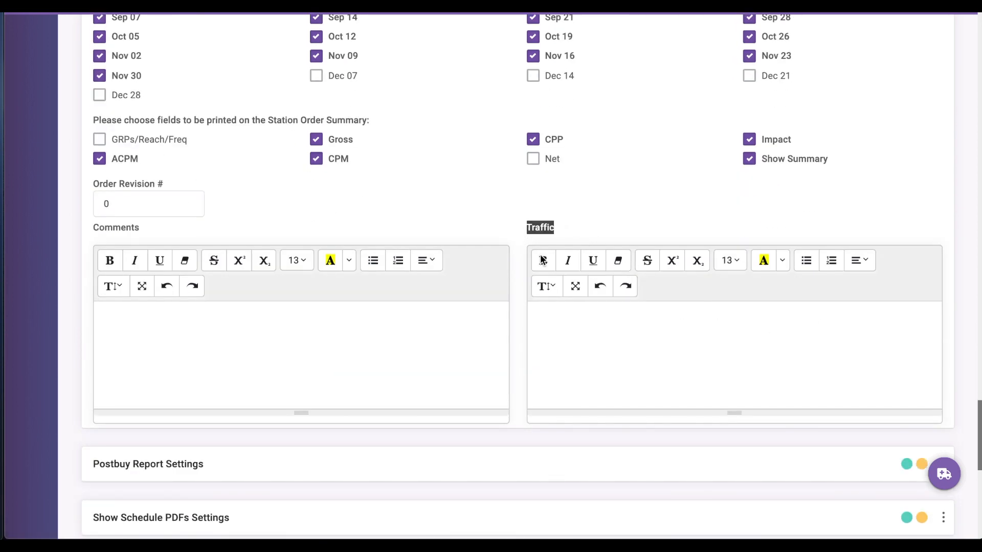
{"action": "left_click", "coordinate": [608, 342]}
{"action": "type", "text": "Traffic to follow...."}
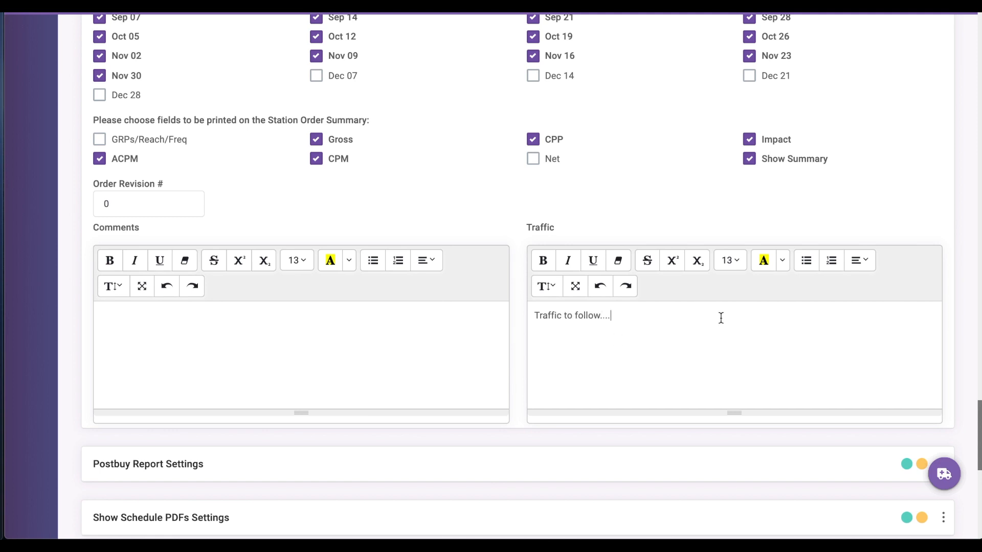
Preview the station order, check its traffic note and the vendor details in the page header, and close the preview
{"action": "scroll", "coordinate": [720, 318], "scroll_direction": "up", "scroll_amount": 10}
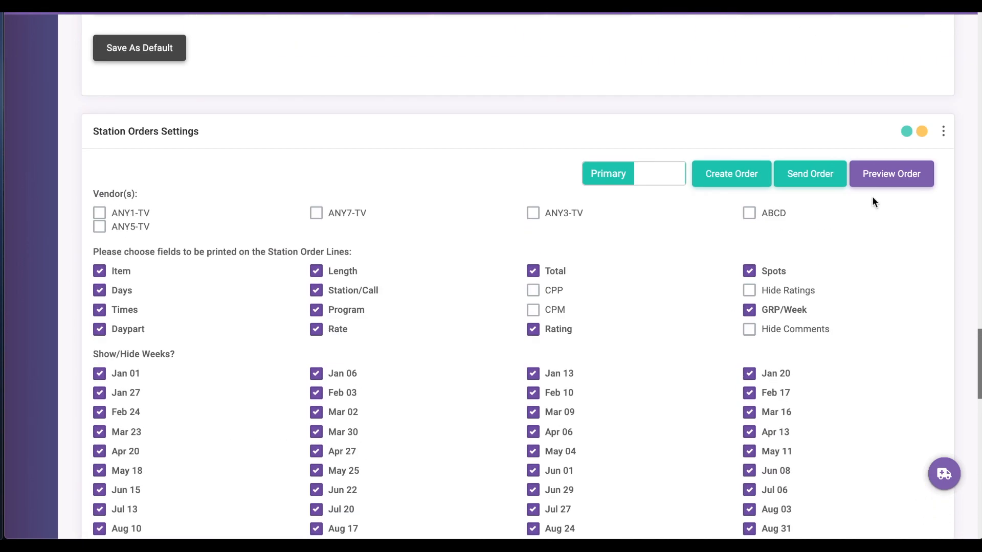
{"action": "left_click", "coordinate": [876, 181]}
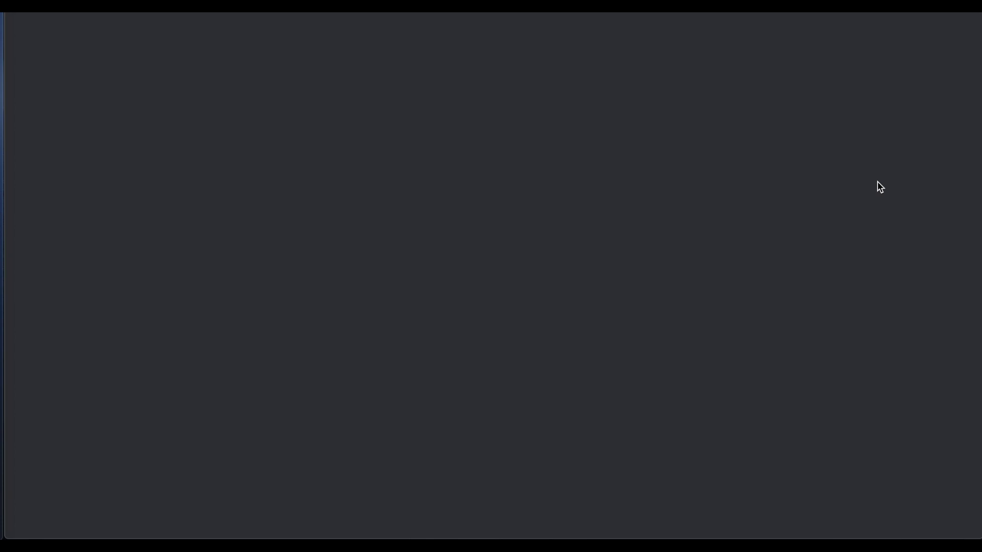
{"action": "scroll", "coordinate": [683, 274], "scroll_direction": "down", "scroll_amount": 20}
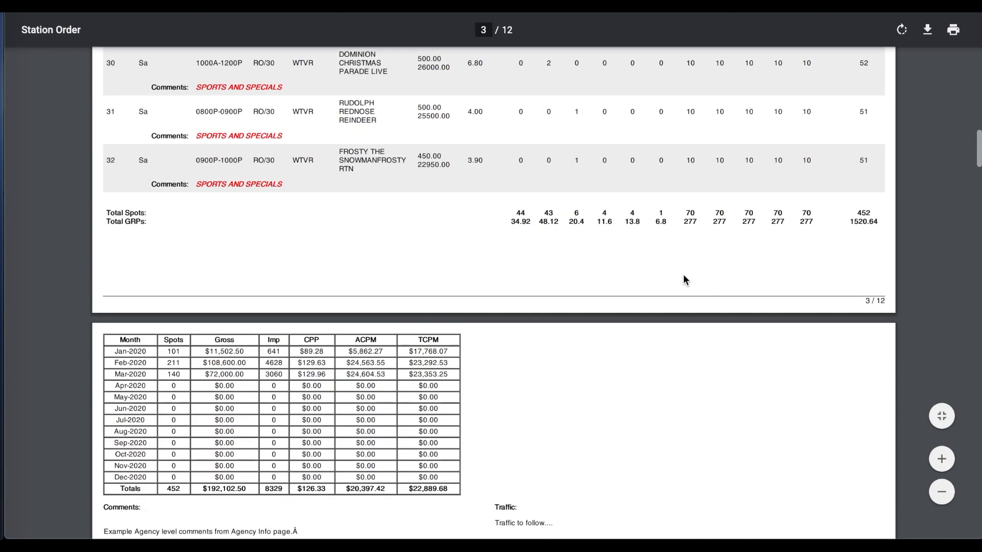
{"action": "scroll", "coordinate": [683, 279], "scroll_direction": "down", "scroll_amount": 4}
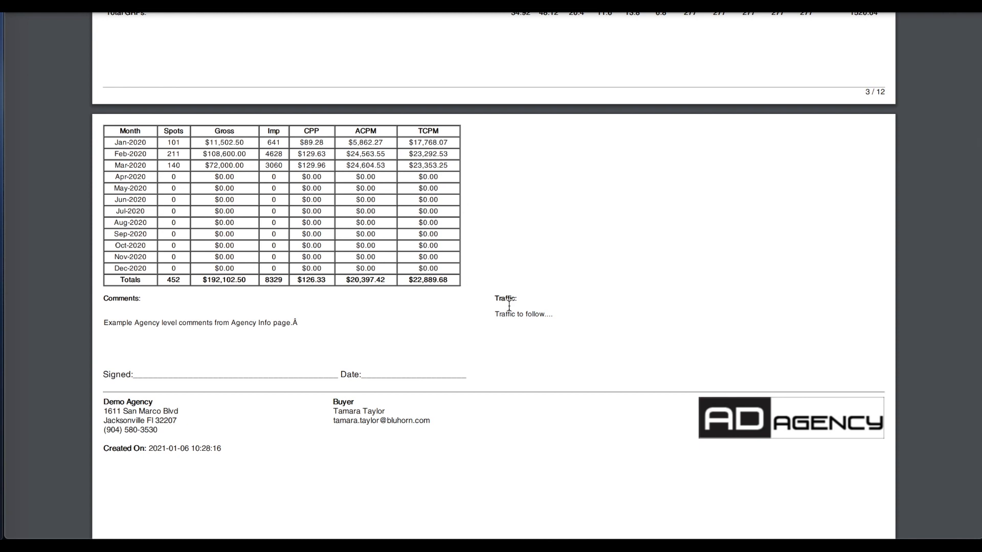
{"action": "left_click_drag", "start_coordinate": [546, 315], "coordinate": [486, 317]}
{"action": "left_click", "coordinate": [491, 300]}
{"action": "scroll", "coordinate": [488, 297], "scroll_direction": "up", "scroll_amount": 15}
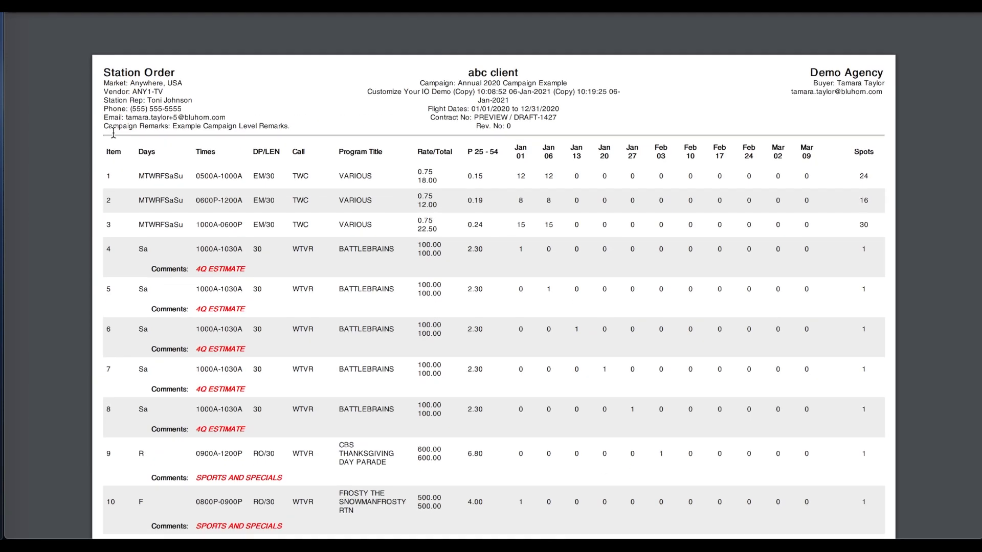
{"action": "mouse_move", "coordinate": [170, 87]}
{"action": "left_mouse_down"}
{"action": "mouse_move", "coordinate": [101, 83]}
{"action": "mouse_move", "coordinate": [164, 89]}
{"action": "left_mouse_up"}
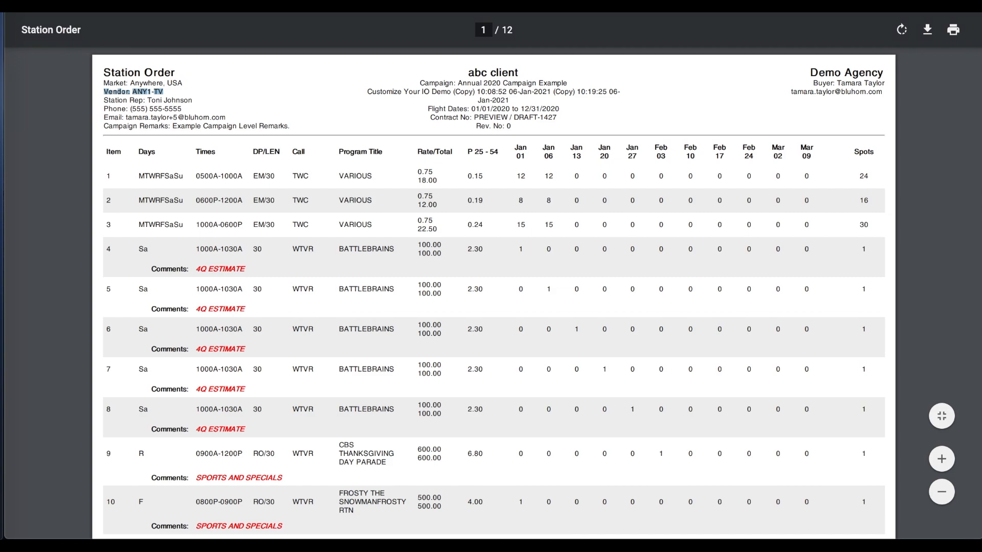
{"action": "key", "text": "Escape"}
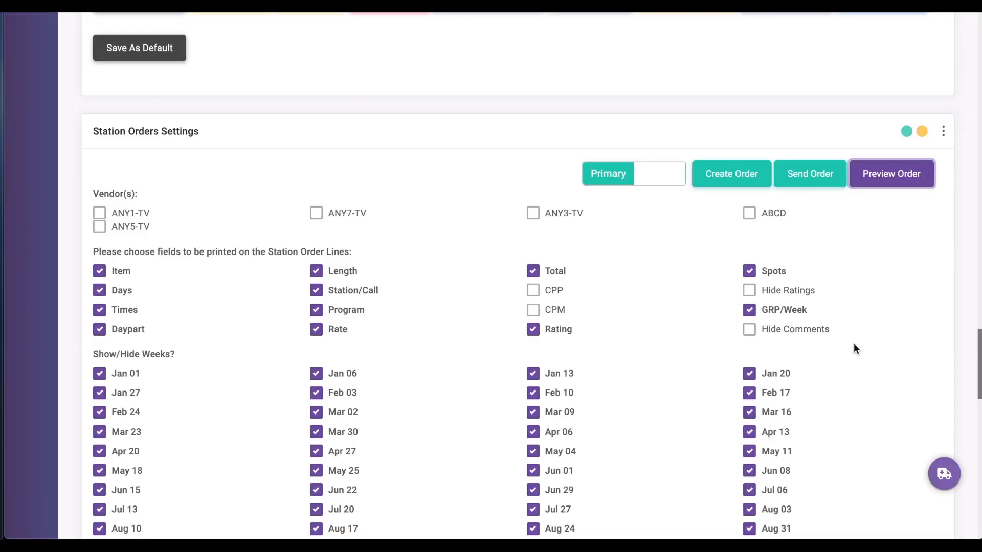
Send the order to all five listed vendors, from ANY1-TV to ANY5-TV, and acknowledge the worksheet lock
{"action": "scroll", "coordinate": [854, 348], "scroll_direction": "up", "scroll_amount": 20}
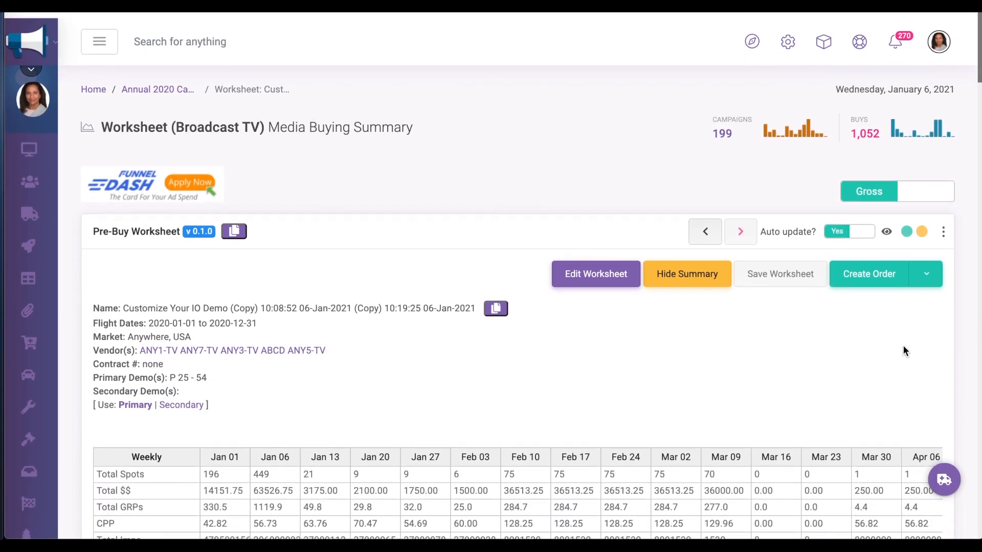
{"action": "left_click", "coordinate": [926, 274]}
{"action": "scroll", "coordinate": [832, 447], "scroll_direction": "down", "scroll_amount": 2}
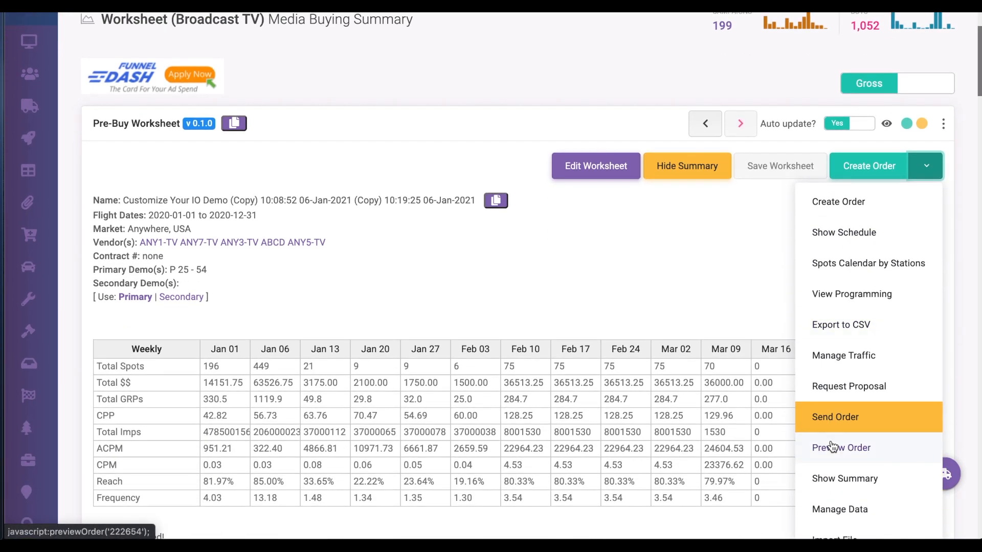
{"action": "left_click", "coordinate": [825, 423]}
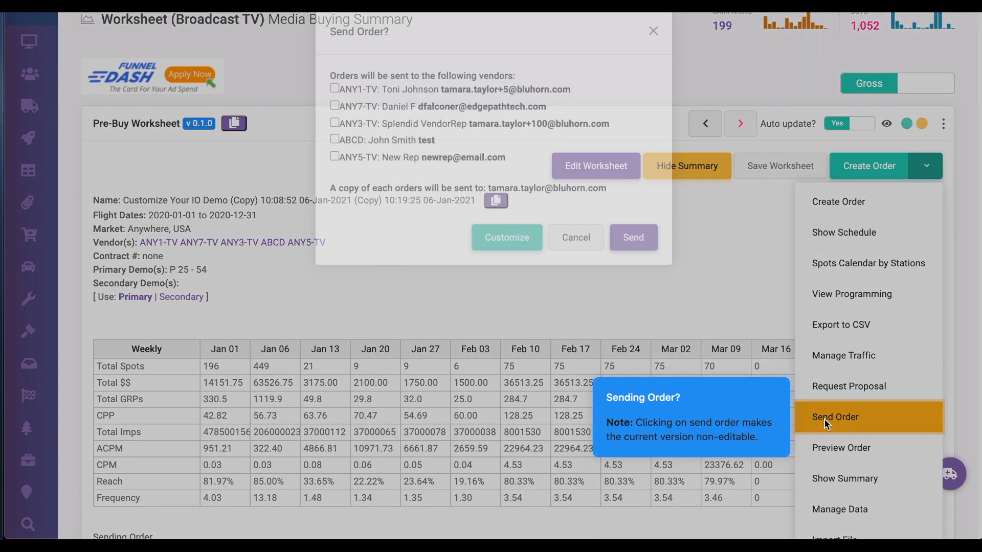
{"action": "left_click", "coordinate": [334, 112]}
{"action": "left_click", "coordinate": [335, 129]}
{"action": "left_click", "coordinate": [335, 147]}
{"action": "left_click", "coordinate": [335, 163]}
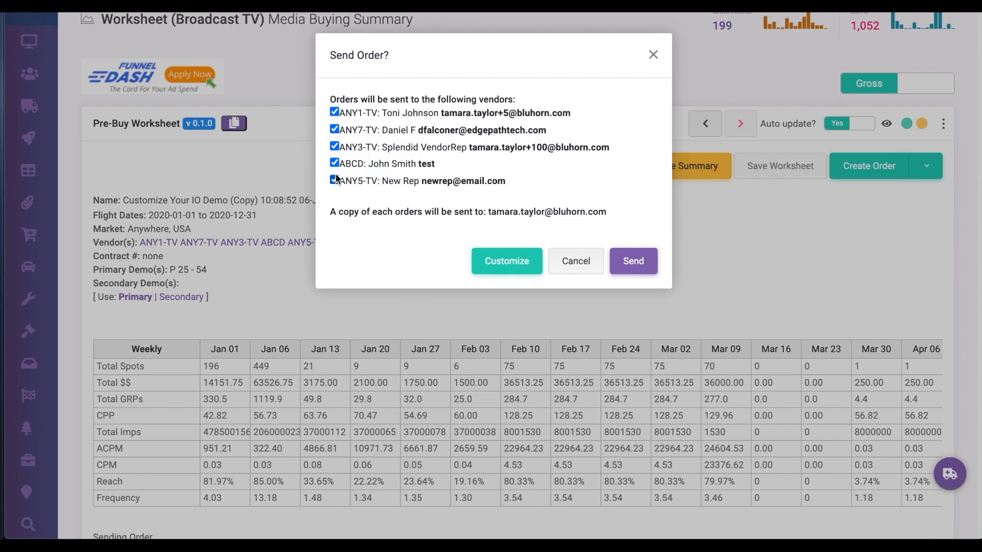
{"action": "left_click", "coordinate": [648, 255]}
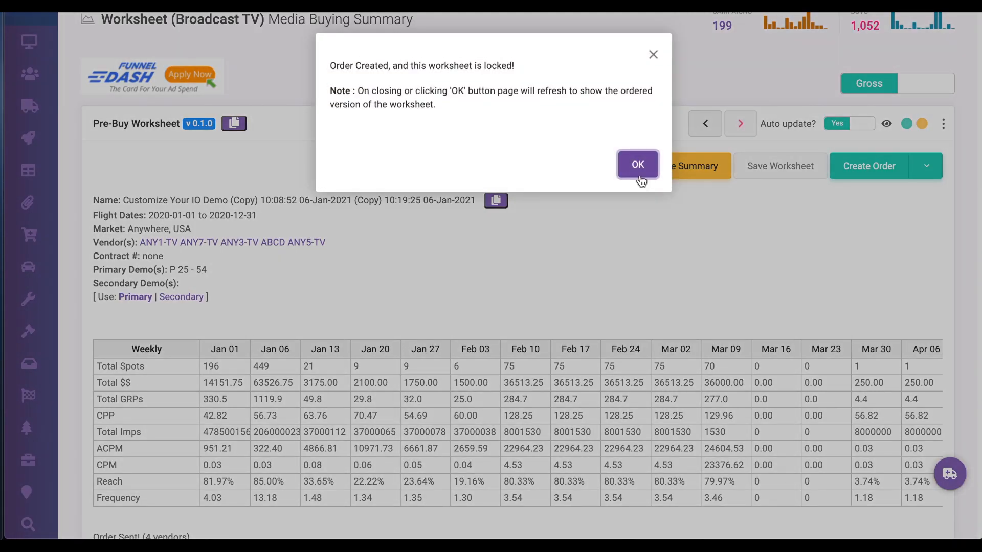
{"action": "left_click", "coordinate": [638, 164]}
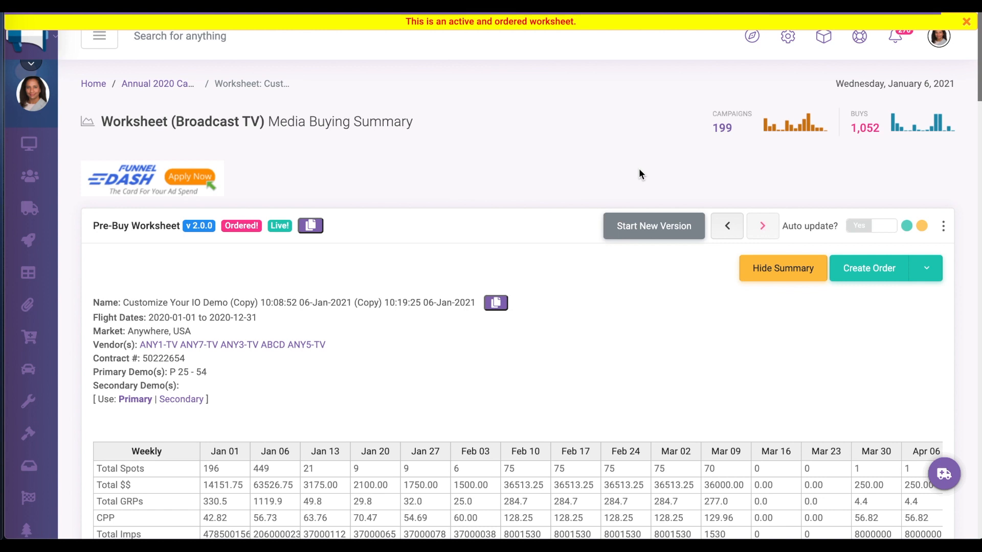
Open traffic management for the ordered worksheet and look through the separate traffic sections of the vendors
{"action": "left_click", "coordinate": [927, 272]}
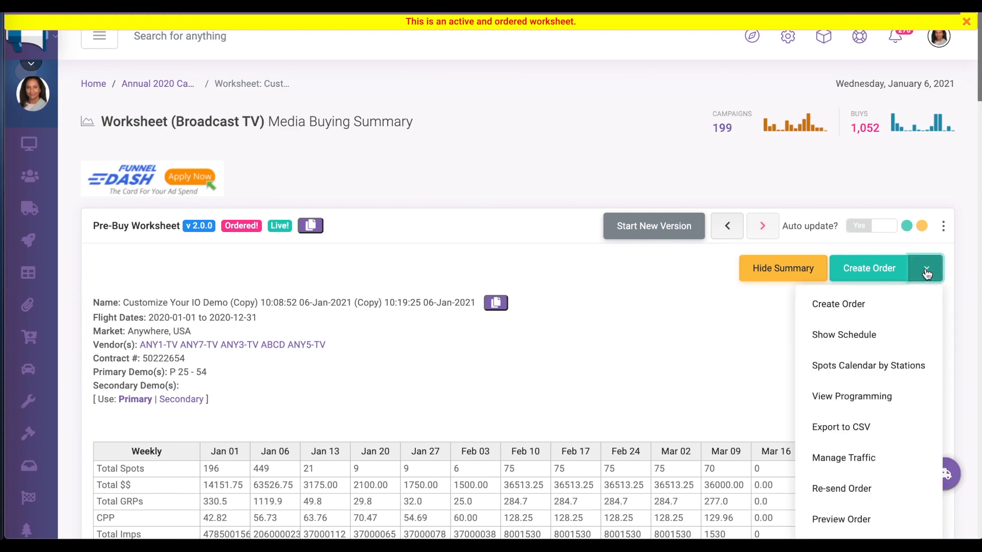
{"action": "scroll", "coordinate": [927, 274], "scroll_direction": "down", "scroll_amount": 5}
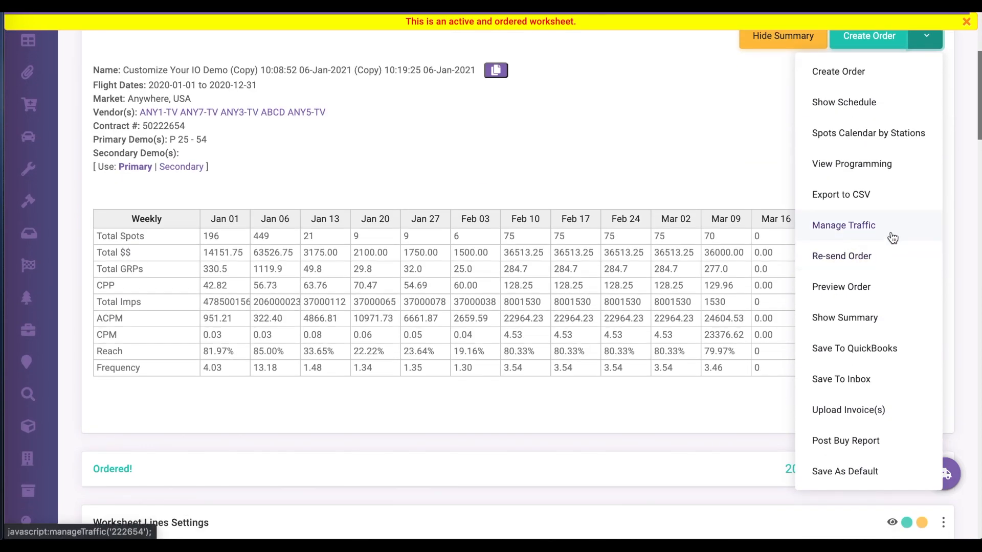
{"action": "left_click", "coordinate": [892, 236]}
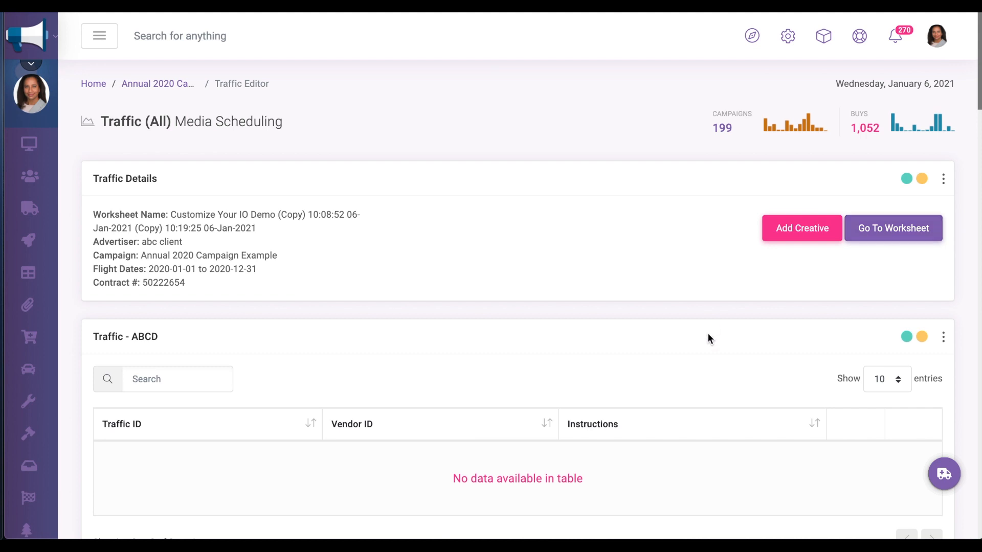
{"action": "scroll", "coordinate": [708, 336], "scroll_direction": "down", "scroll_amount": 4}
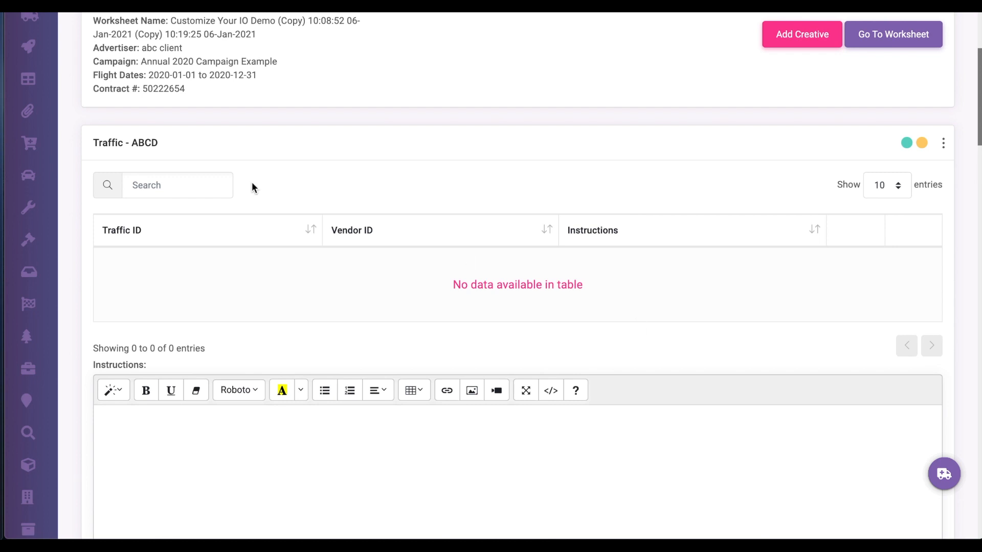
{"action": "left_click_drag", "start_coordinate": [161, 145], "coordinate": [95, 145]}
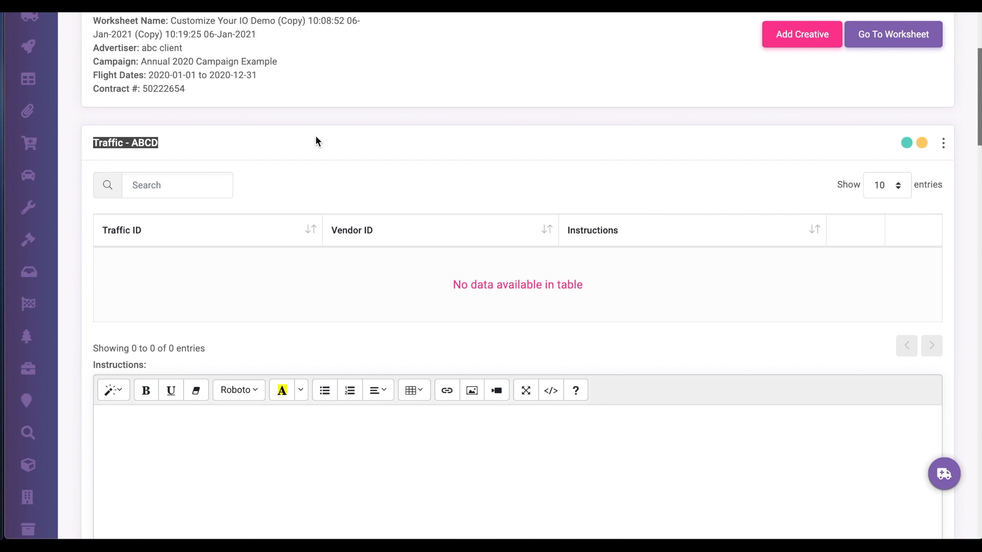
{"action": "scroll", "coordinate": [315, 136], "scroll_direction": "down", "scroll_amount": 10}
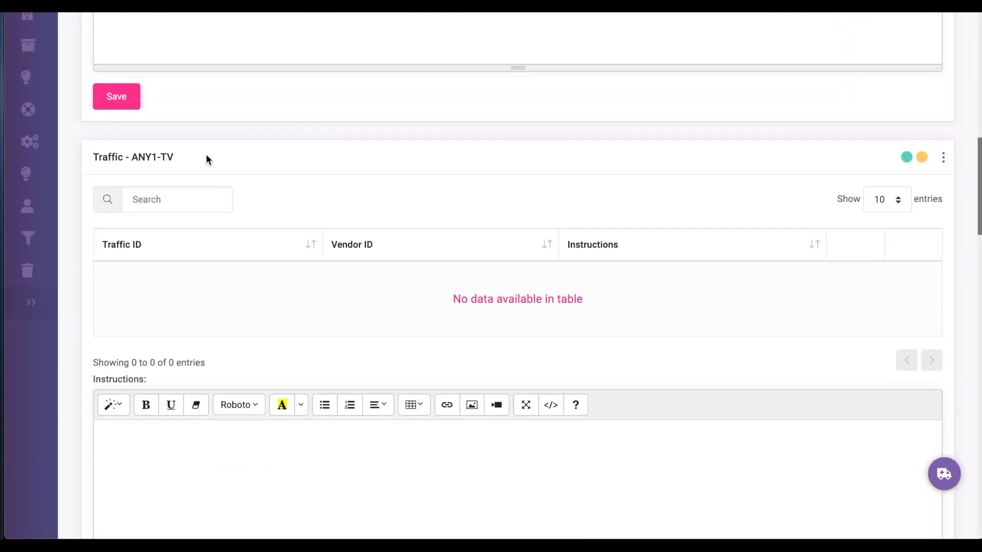
{"action": "left_click_drag", "start_coordinate": [124, 158], "coordinate": [95, 157]}
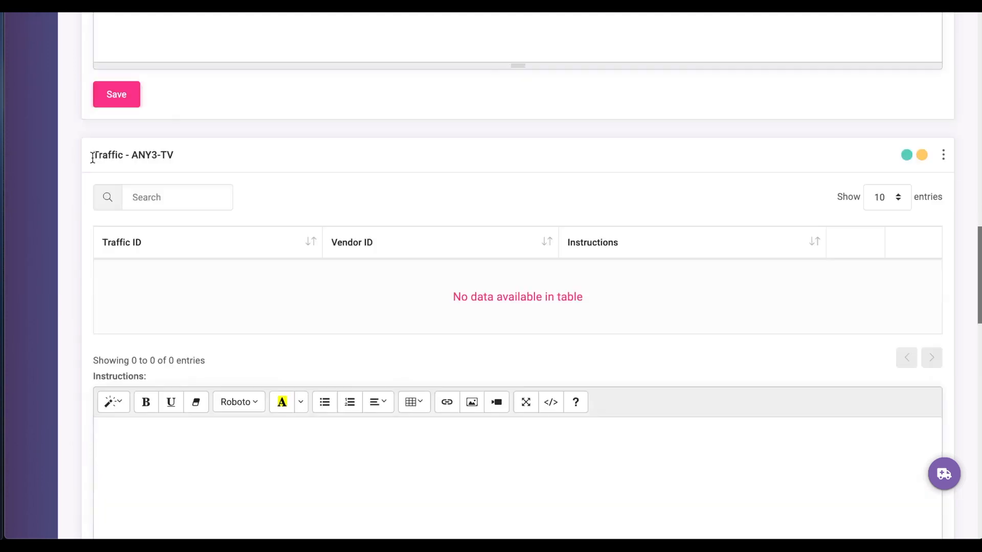
{"action": "scroll", "coordinate": [93, 159], "scroll_direction": "down", "scroll_amount": 5}
{"action": "scroll", "coordinate": [92, 157], "scroll_direction": "up", "scroll_amount": 15}
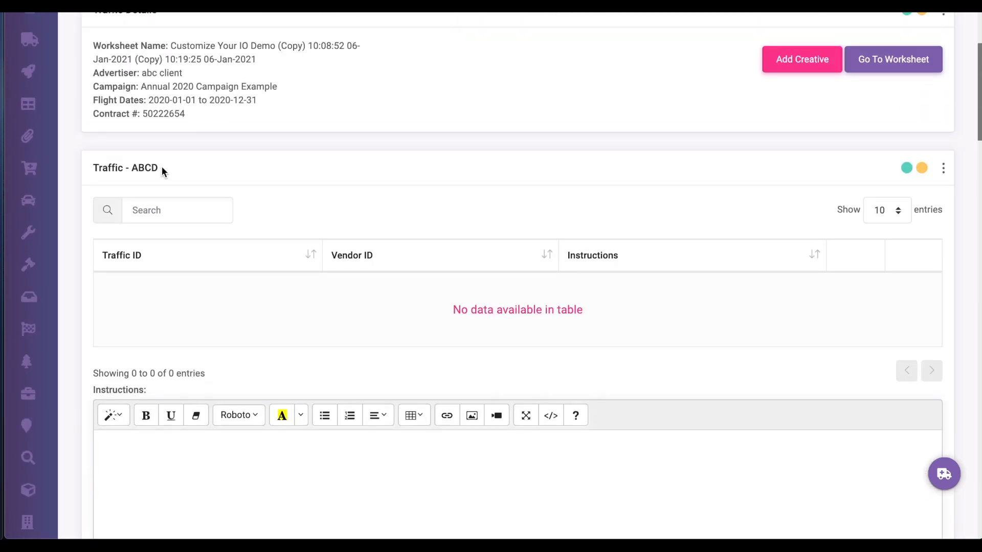
Enter the instructions "Write some notes about the traffic." for vendor ABCD and save them
{"action": "left_click_drag", "start_coordinate": [162, 168], "coordinate": [93, 168]}
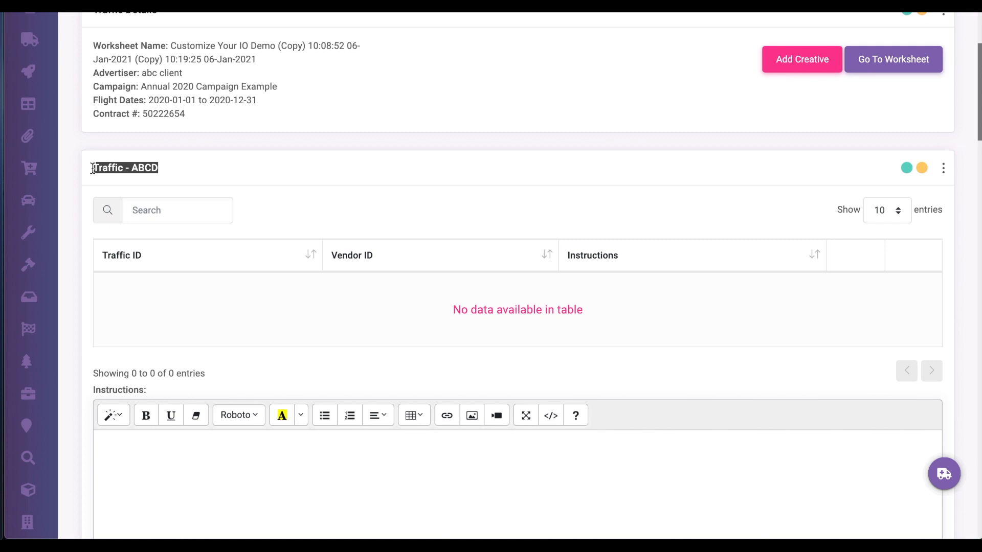
{"action": "left_click", "coordinate": [202, 459]}
{"action": "type", "text": "Write some notes abo"}
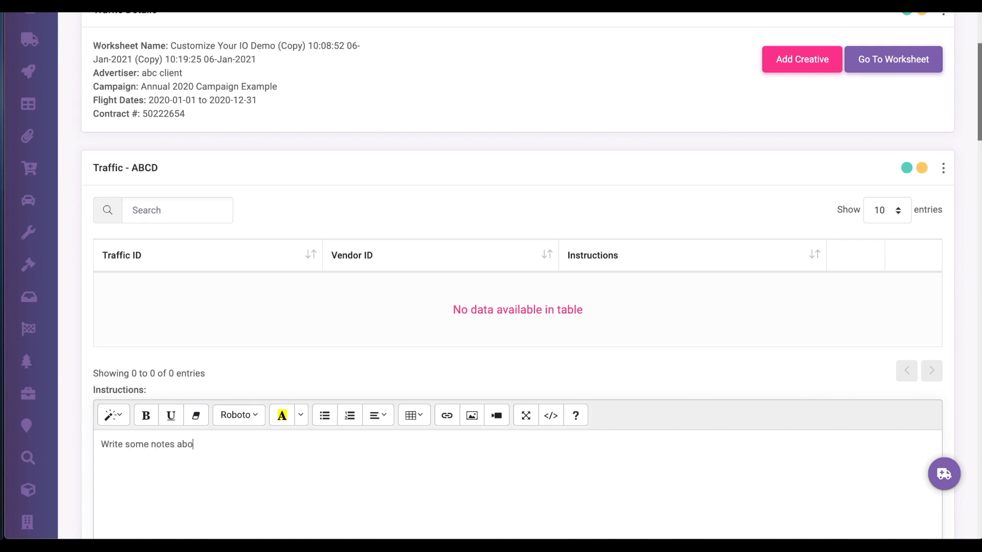
{"action": "type", "text": "ut the traffic."}
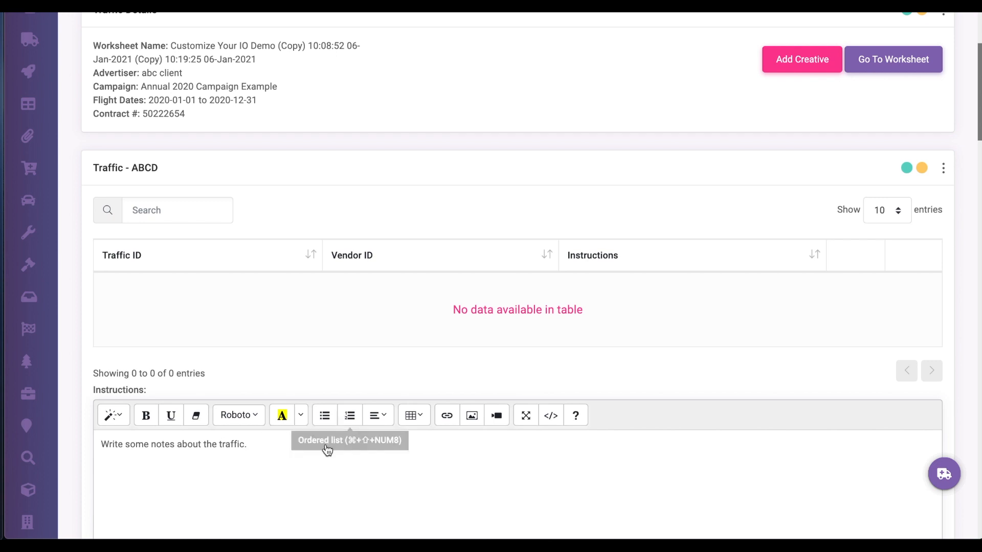
{"action": "scroll", "coordinate": [502, 460], "scroll_direction": "down", "scroll_amount": 3}
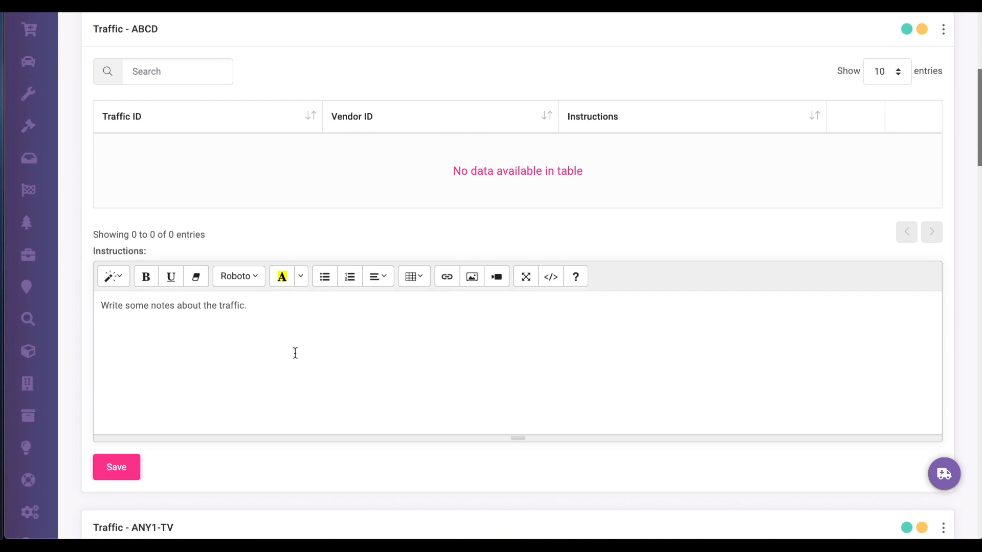
{"action": "left_click", "coordinate": [120, 460]}
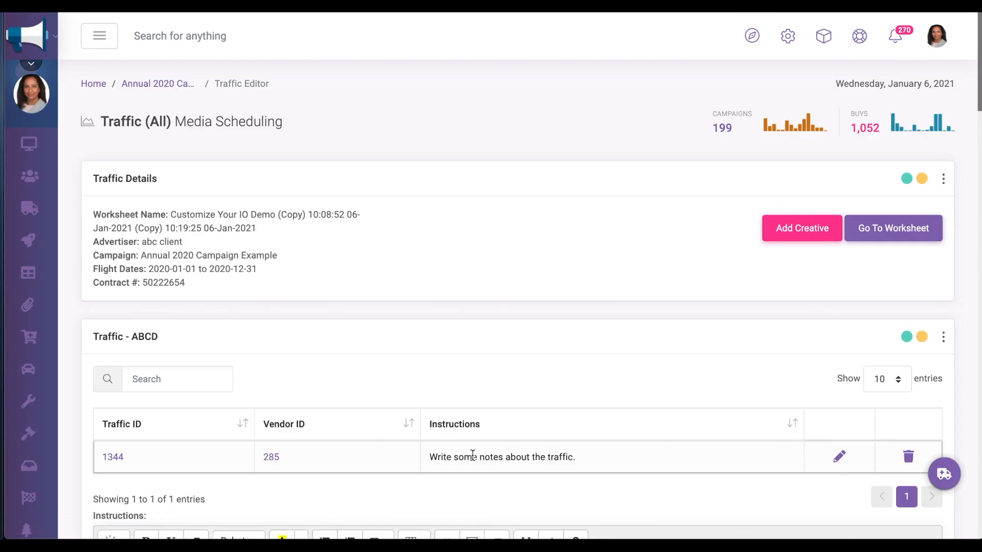
Open the saved traffic record for vendor ABCD and copy its instruction text
{"action": "left_click", "coordinate": [113, 459]}
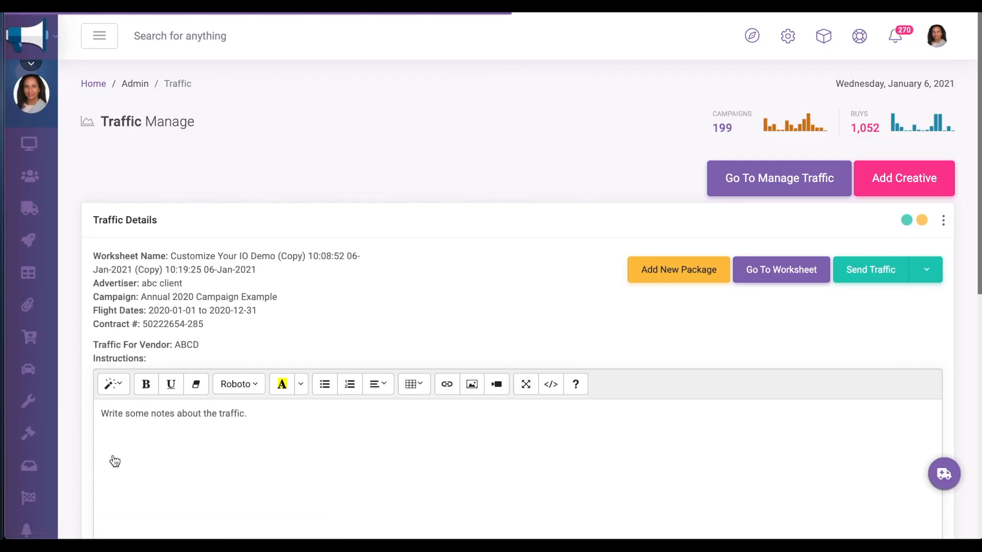
{"action": "scroll", "coordinate": [113, 460], "scroll_direction": "down", "scroll_amount": 3}
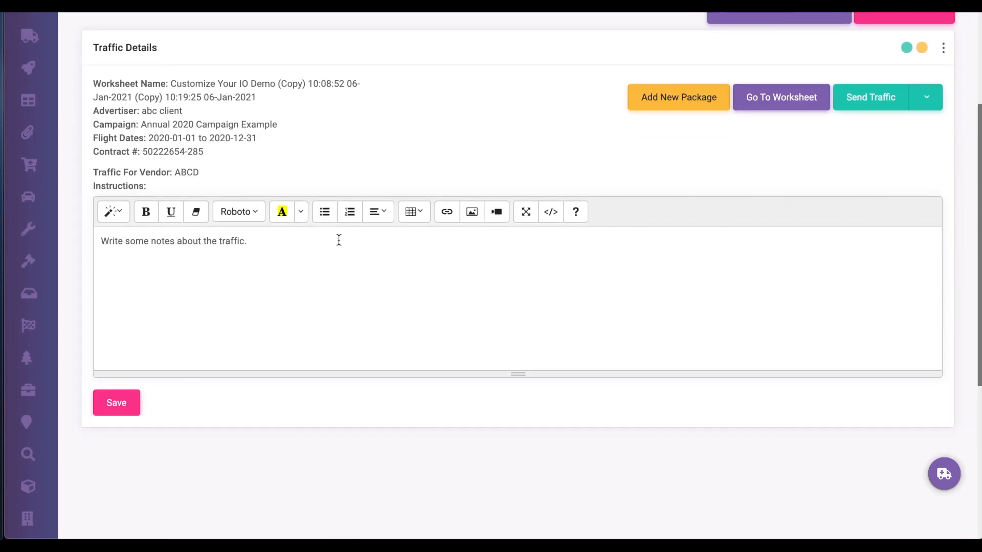
{"action": "left_click_drag", "start_coordinate": [339, 242], "coordinate": [88, 238]}
{"action": "key", "text": "ctrl+c"}
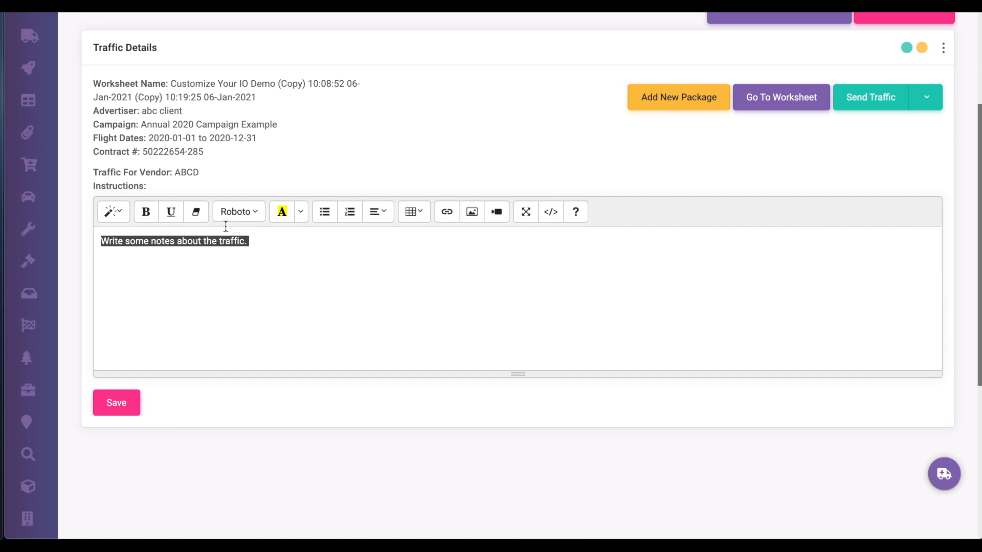
Paste four more copies of the copied sentence after the existing instruction text for vendor ABCD
{"action": "left_click", "coordinate": [298, 241]}
{"action": "key", "text": "ctrl+v"}
{"action": "key", "text": "ctrl+v"}
{"action": "key", "text": "ctrl+v"}
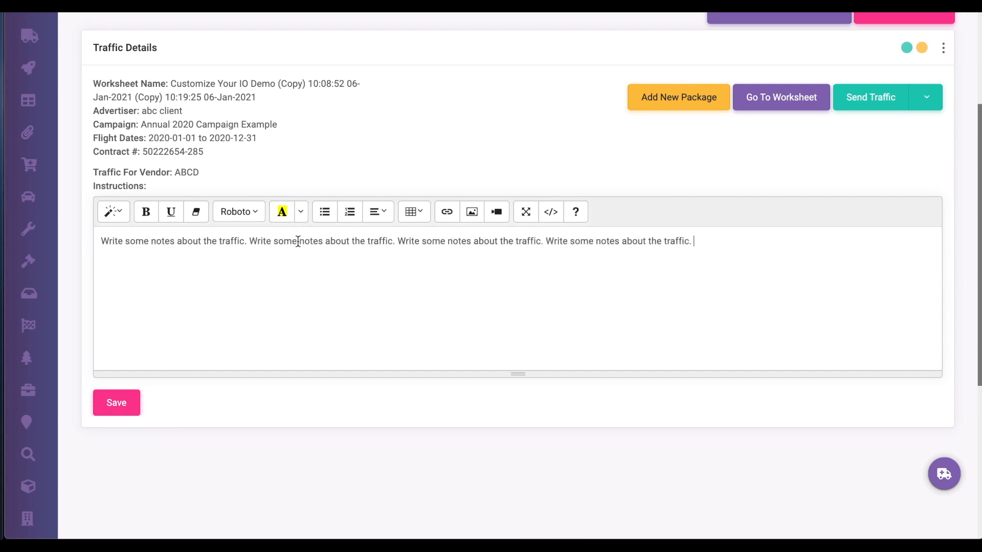
{"action": "key", "text": "ctrl+v"}
Format the third sentence of the ABCD traffic instructions as bold red text
{"action": "left_click_drag", "start_coordinate": [398, 241], "coordinate": [546, 242]}
{"action": "left_click", "coordinate": [300, 212]}
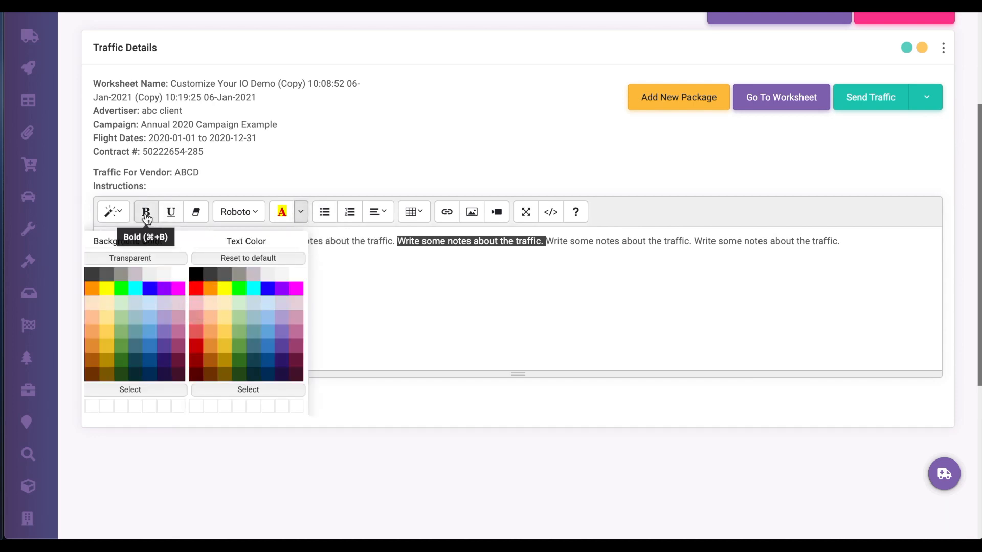
{"action": "left_click", "coordinate": [196, 295]}
{"action": "left_click", "coordinate": [146, 212]}
{"action": "left_click", "coordinate": [555, 277]}
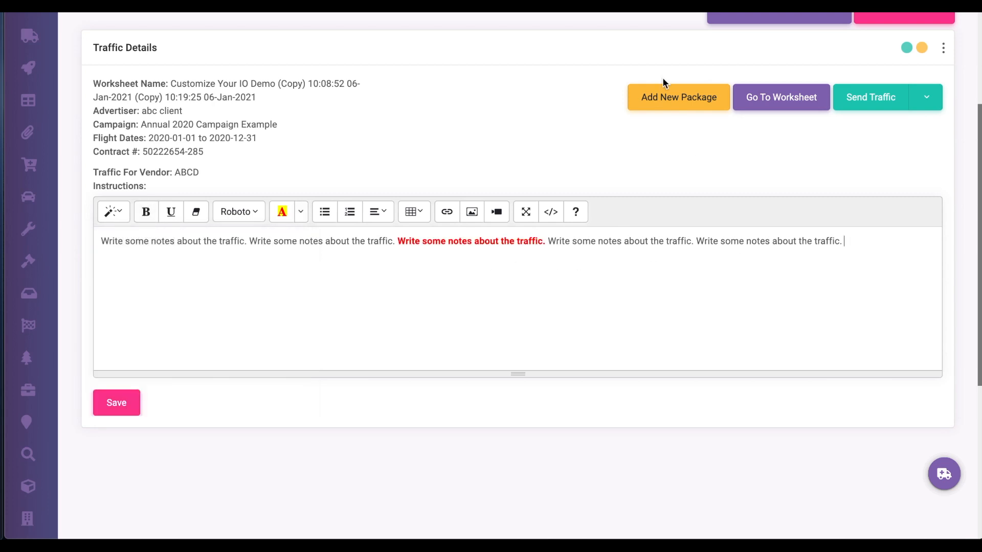
Add a traffic package titled "Example Image" running 2021-01-06 to 2021-01-22 with the comment "Additional comments" and save it
{"action": "left_click", "coordinate": [670, 99]}
{"action": "left_click", "coordinate": [496, 123]}
{"action": "type", "text": "Example Image"}
{"action": "left_click", "coordinate": [481, 175]}
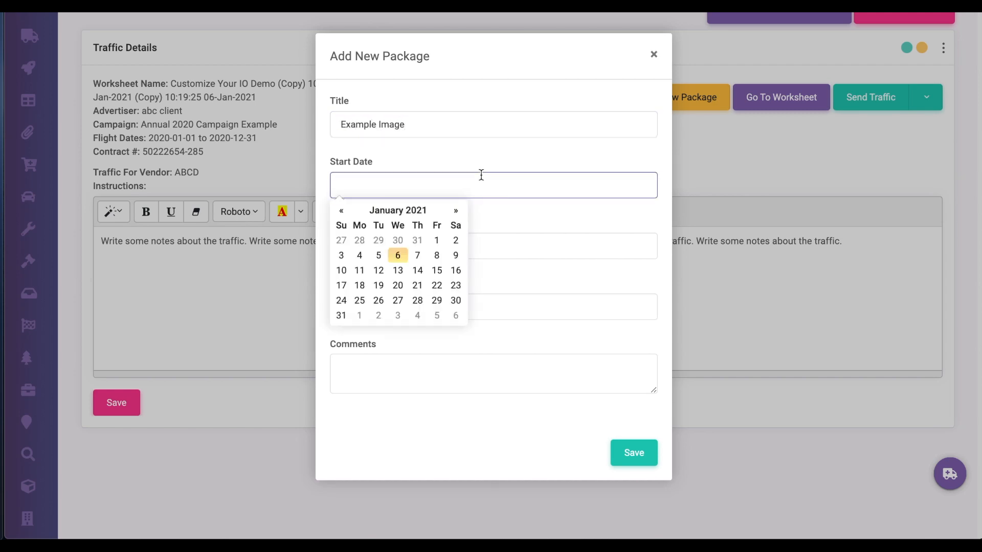
{"action": "left_click", "coordinate": [398, 255]}
{"action": "left_click", "coordinate": [402, 251]}
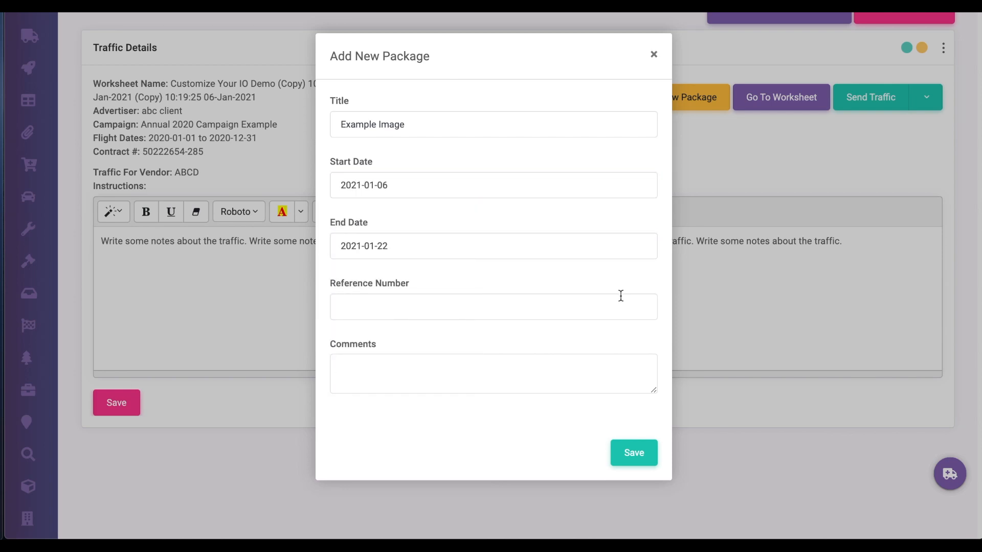
{"action": "left_click", "coordinate": [485, 362]}
{"action": "type", "text": "Addi"}
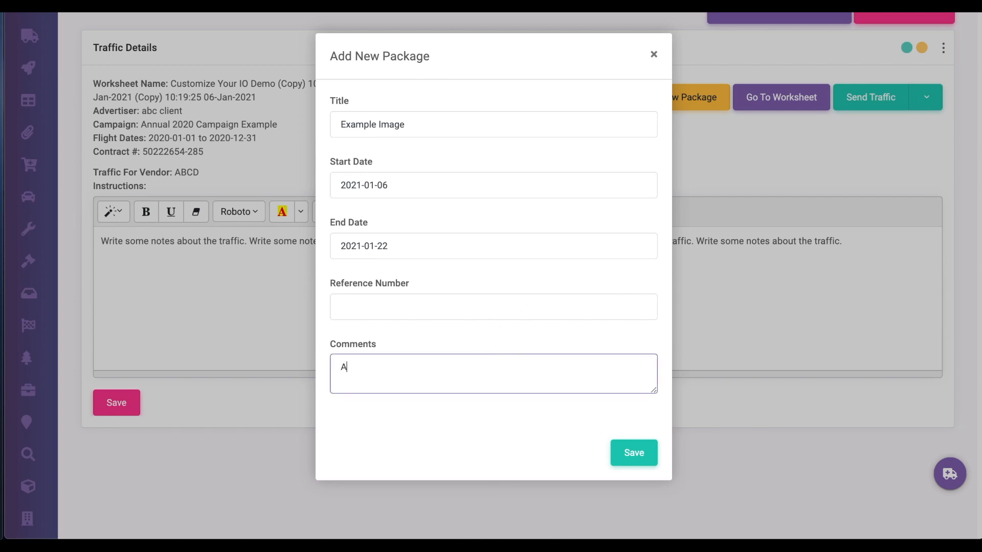
{"action": "type", "text": "tional comments"}
{"action": "left_click", "coordinate": [642, 454]}
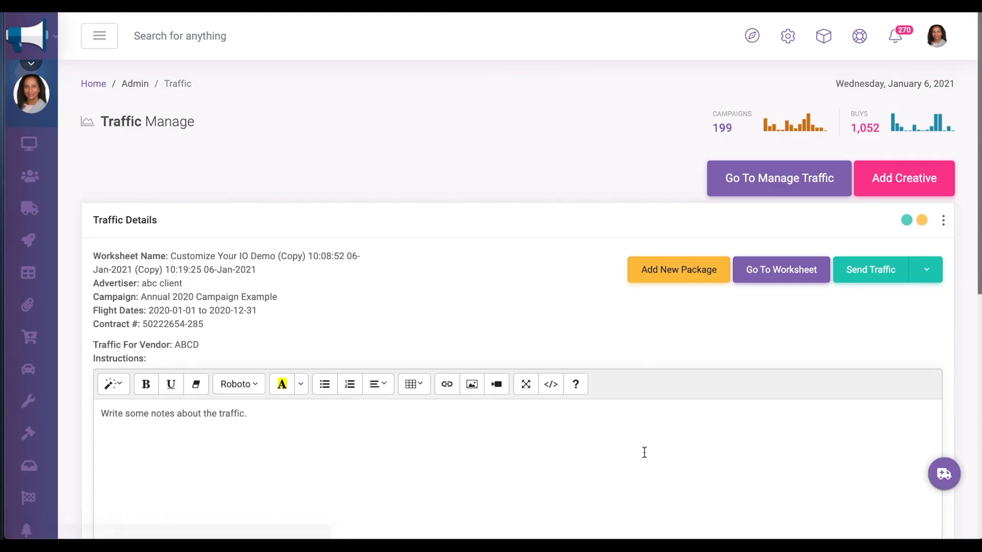
Attach integrations.png from the media library to the Example Image package
{"action": "scroll", "coordinate": [645, 452], "scroll_direction": "down", "scroll_amount": 5}
{"action": "scroll", "coordinate": [644, 452], "scroll_direction": "down", "scroll_amount": 4}
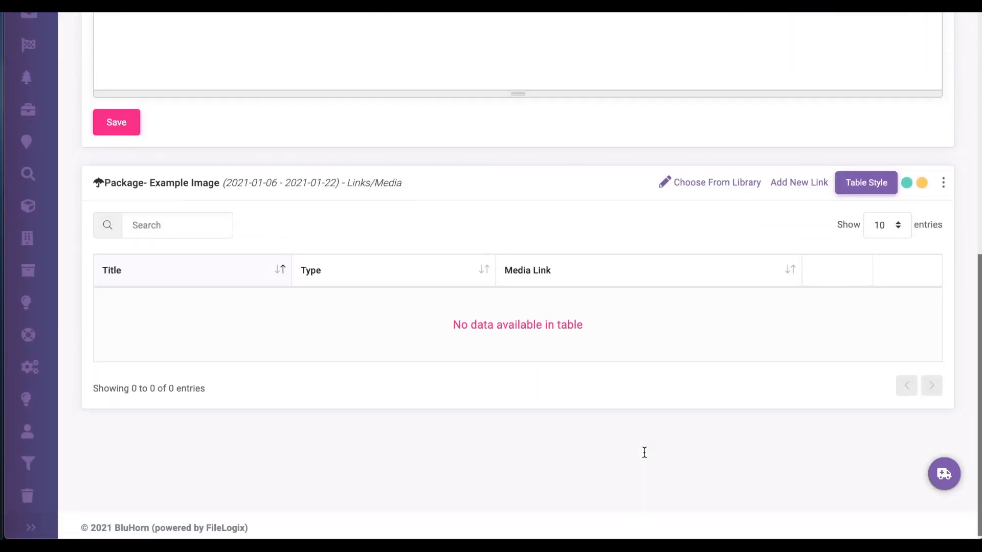
{"action": "left_click", "coordinate": [688, 185]}
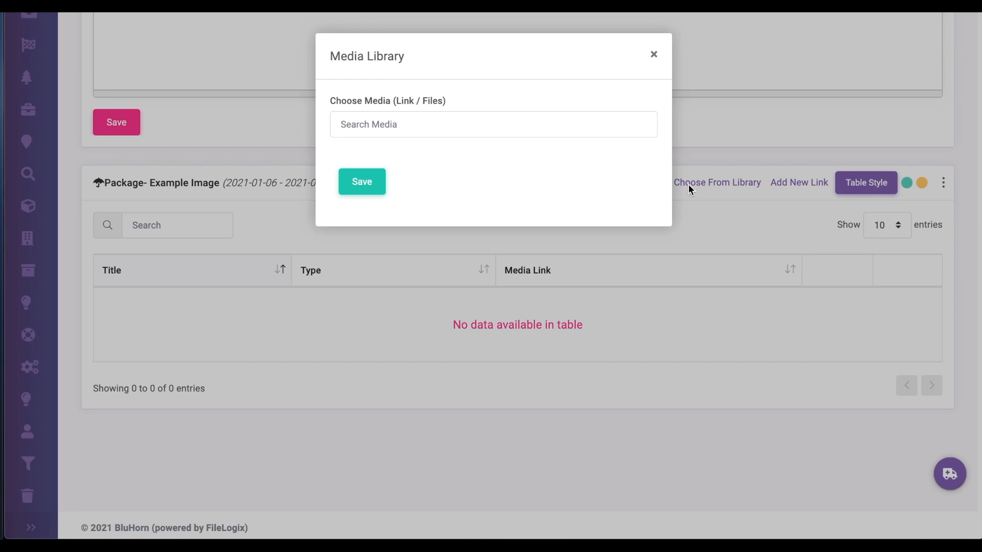
{"action": "left_click", "coordinate": [619, 124]}
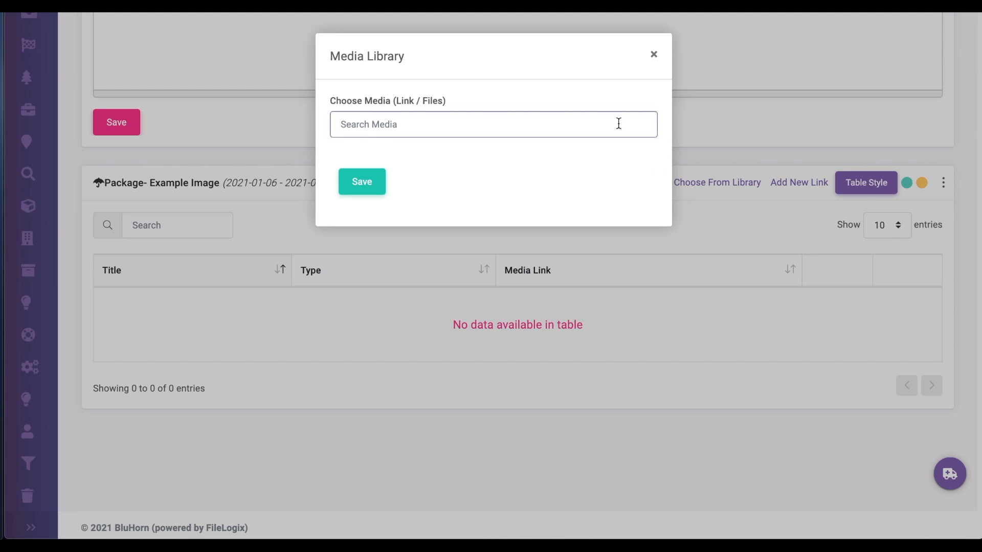
{"action": "type", "text": "integrations.png"}
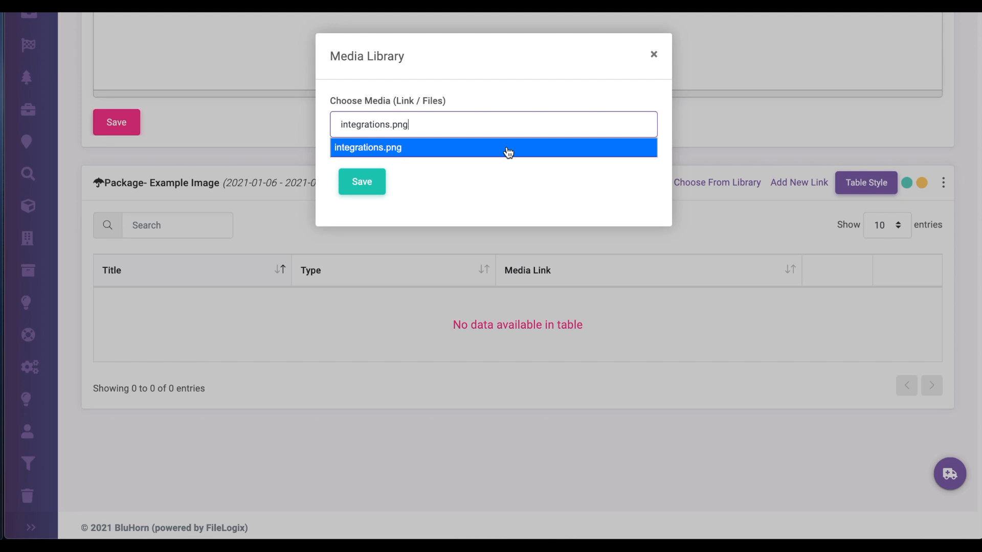
{"action": "left_click", "coordinate": [508, 152]}
{"action": "left_click", "coordinate": [359, 196]}
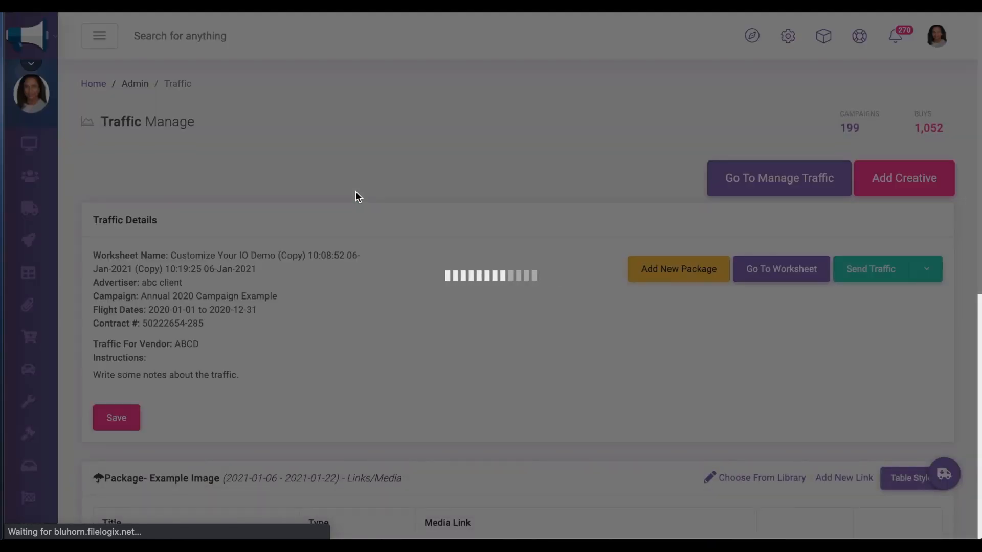
View the form for adding a new link to the Example Image package and close it without entering anything
{"action": "scroll", "coordinate": [551, 348], "scroll_direction": "down", "scroll_amount": 9}
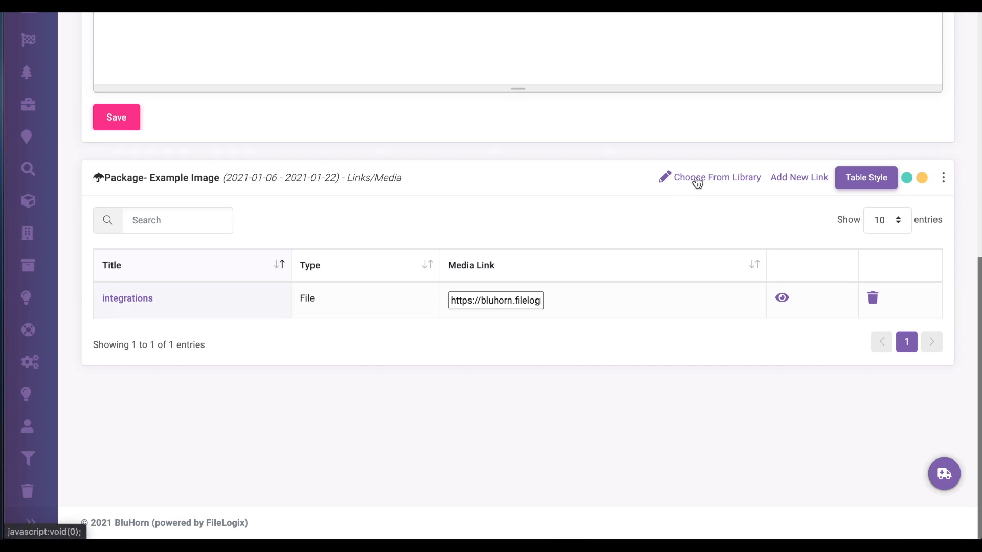
{"action": "left_click", "coordinate": [796, 179]}
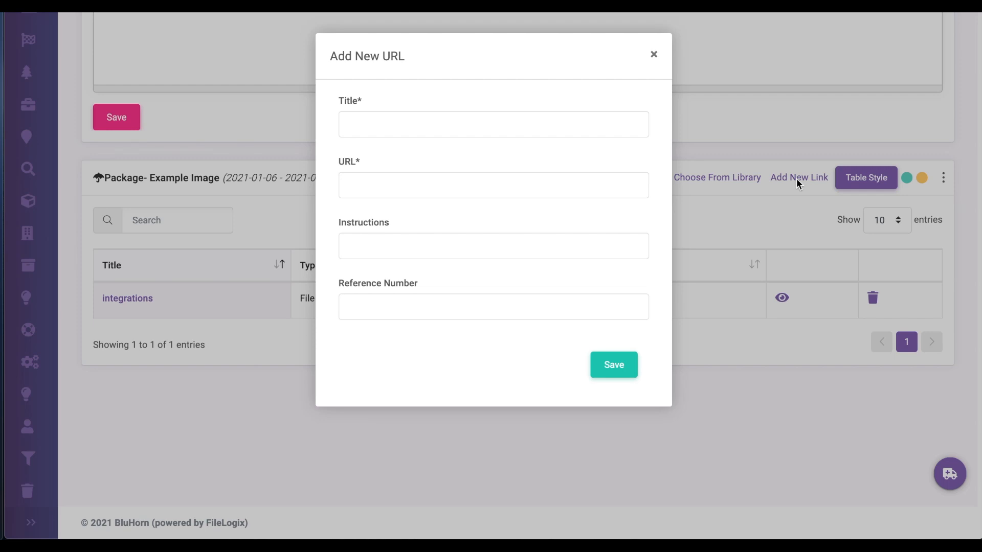
{"action": "left_click", "coordinate": [653, 54]}
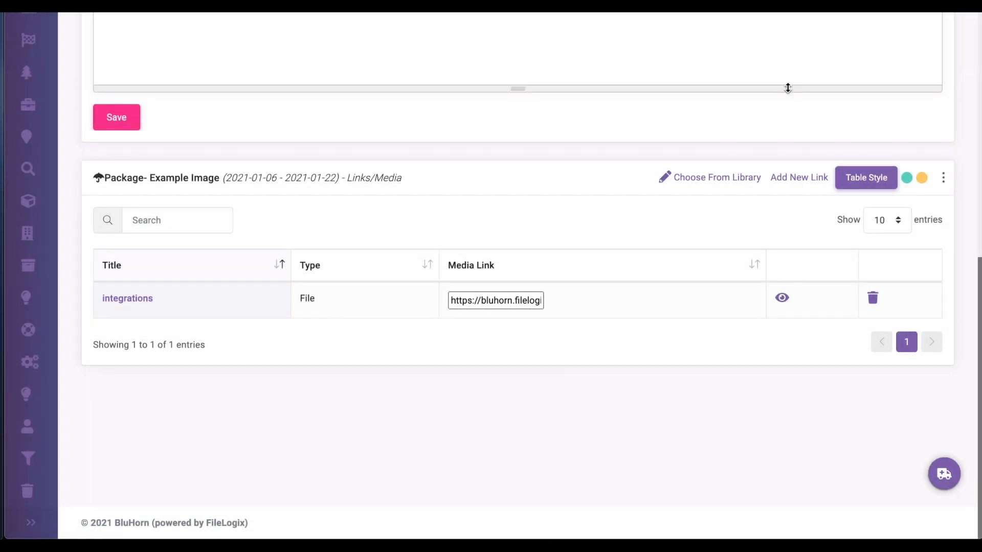
Preview the traffic order for vendor ABCD, check its instructions and package details, and close the preview
{"action": "scroll", "coordinate": [787, 88], "scroll_direction": "up", "scroll_amount": 4}
{"action": "scroll", "coordinate": [788, 88], "scroll_direction": "up", "scroll_amount": 5}
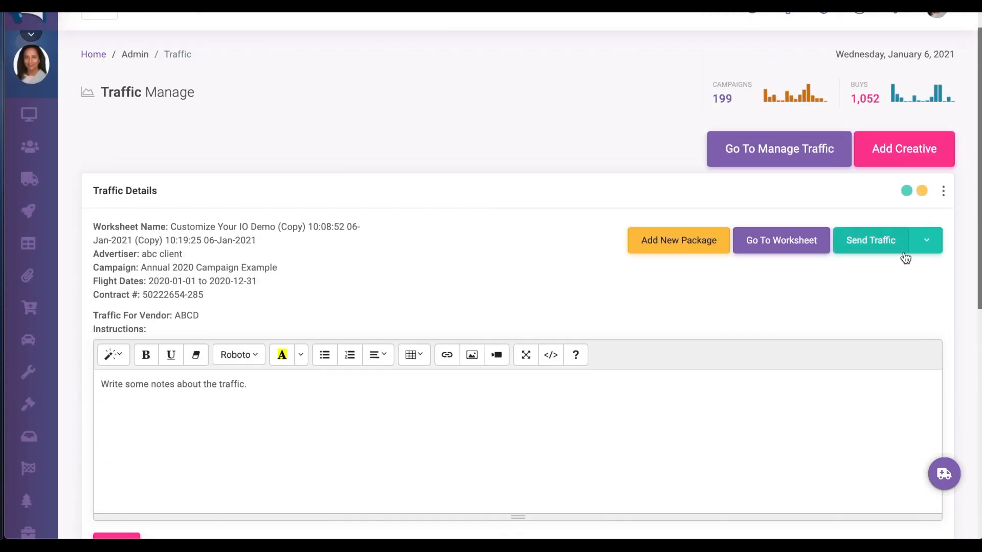
{"action": "left_click", "coordinate": [925, 250]}
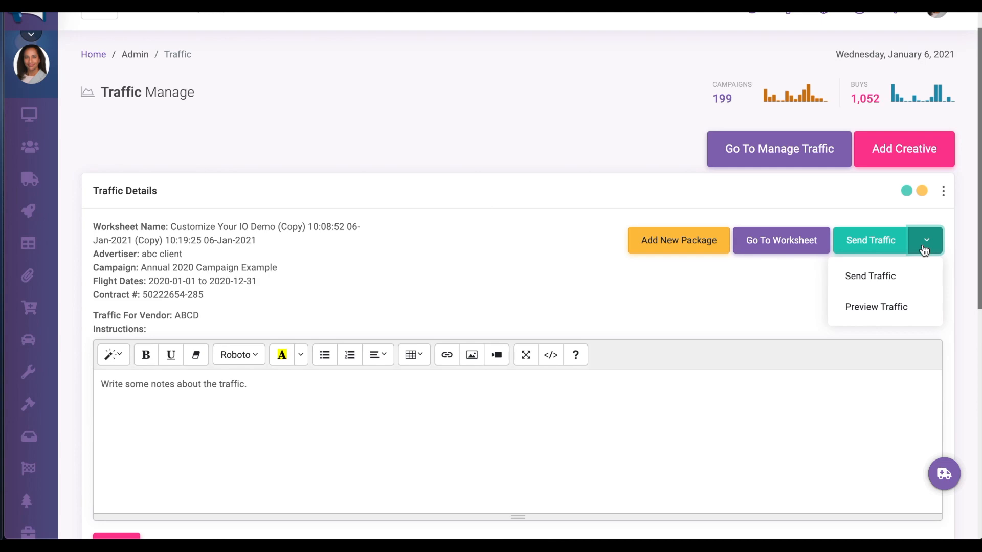
{"action": "left_click", "coordinate": [874, 306]}
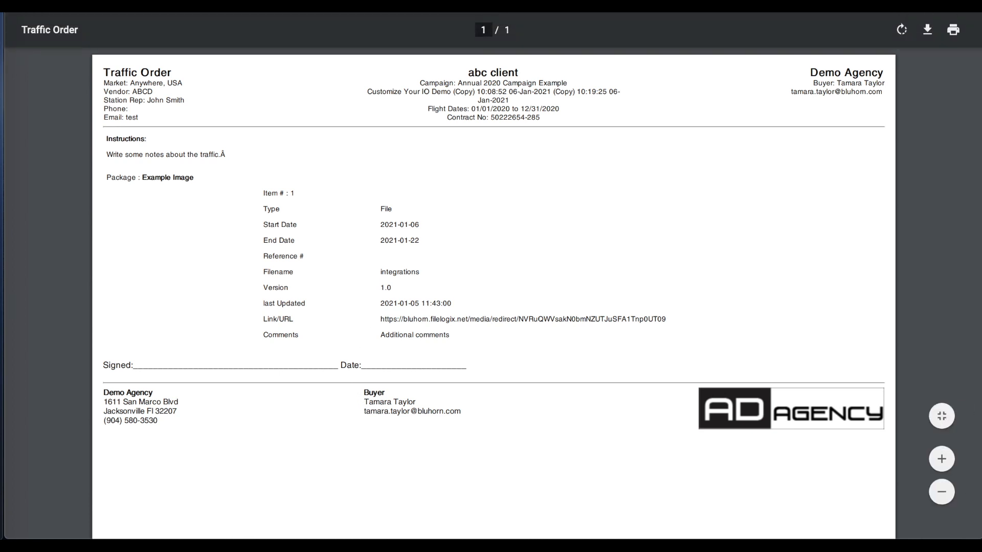
{"action": "key", "text": "super+w"}
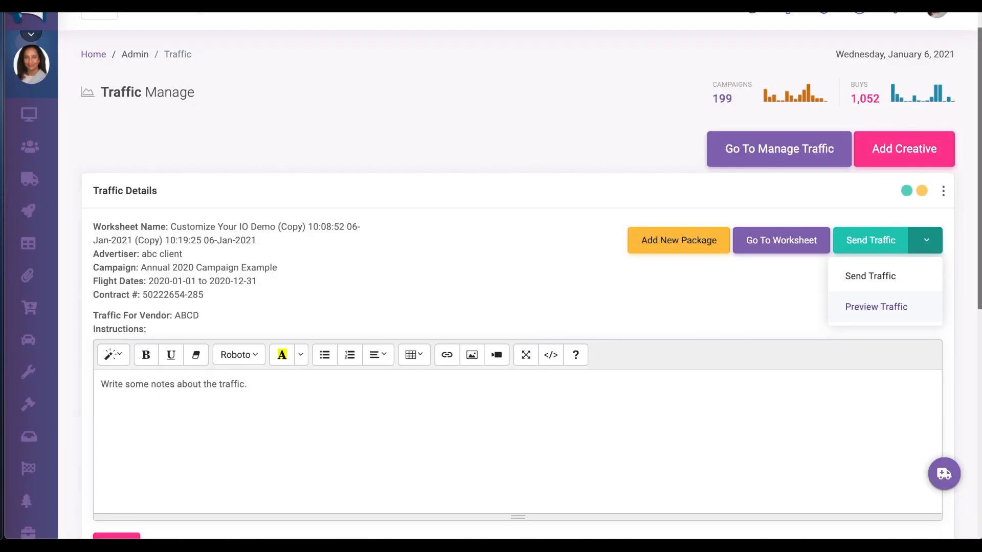
Try to send the traffic to vendor ABCD, accepting the listed recipients, and check the page for the outcome
{"action": "left_click", "coordinate": [858, 281]}
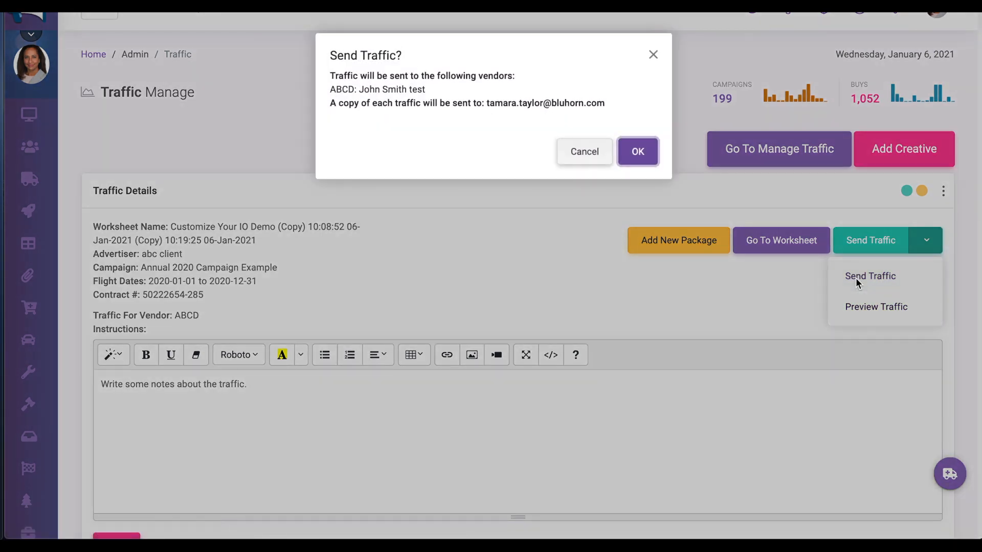
{"action": "left_click", "coordinate": [629, 152]}
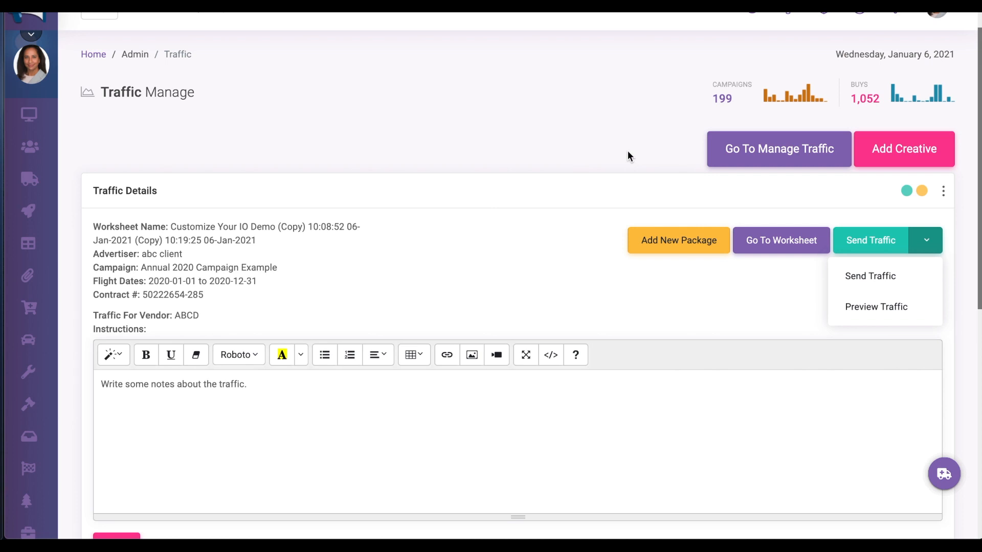
{"action": "scroll", "coordinate": [627, 150], "scroll_direction": "down", "scroll_amount": 8}
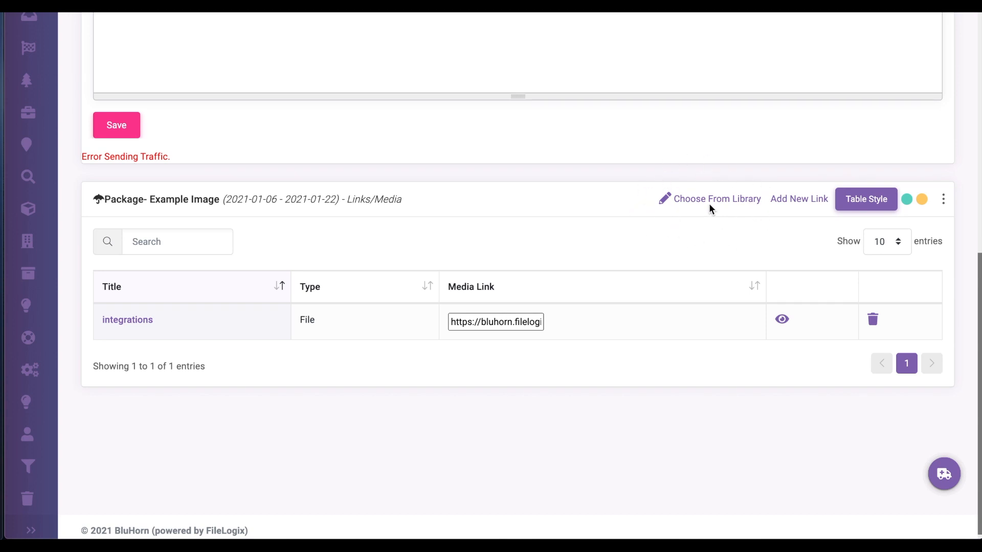
Add a new creative by uploading hi-tamara.png from the Desktop folder
{"action": "scroll", "coordinate": [708, 209], "scroll_direction": "up", "scroll_amount": 2}
{"action": "scroll", "coordinate": [709, 204], "scroll_direction": "up", "scroll_amount": 7}
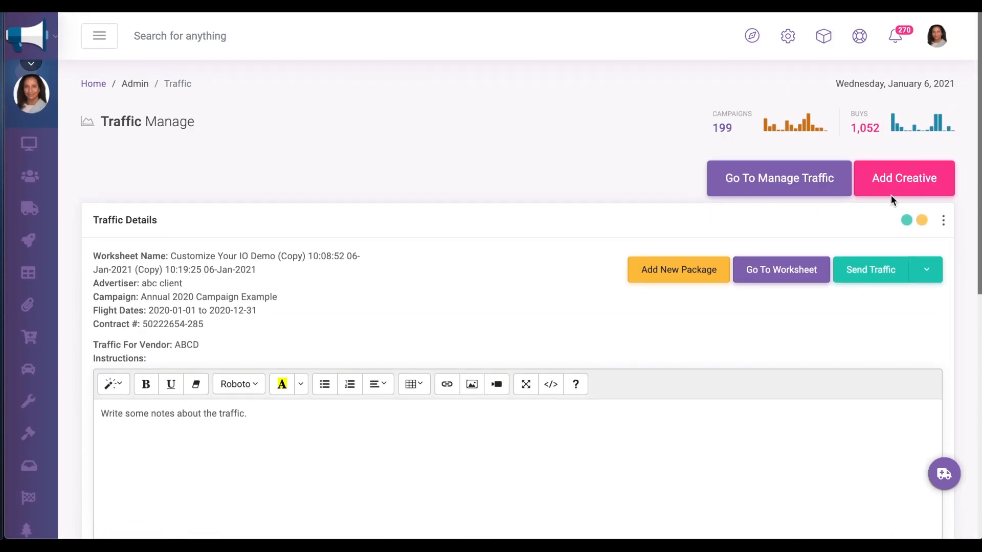
{"action": "left_click", "coordinate": [887, 179]}
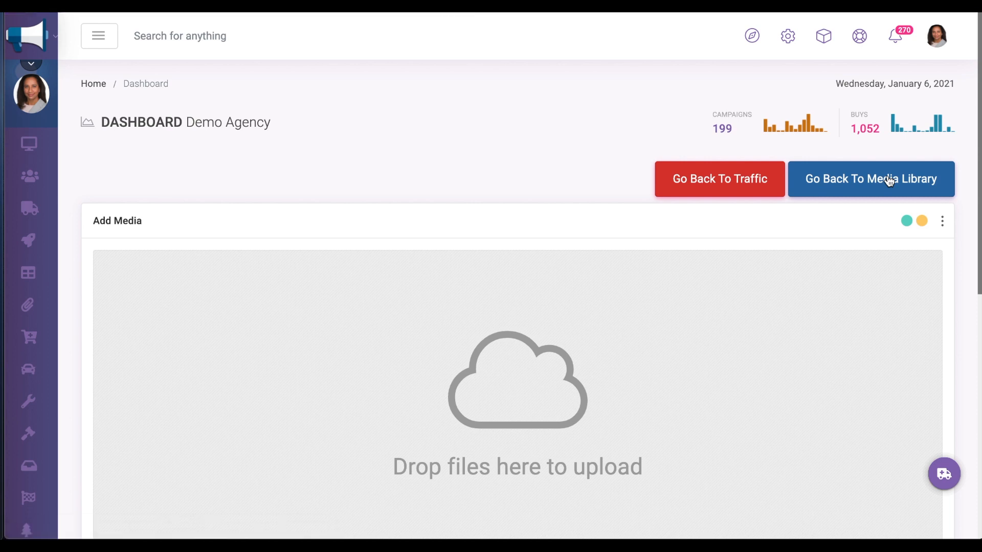
{"action": "scroll", "coordinate": [680, 352], "scroll_direction": "down", "scroll_amount": 2}
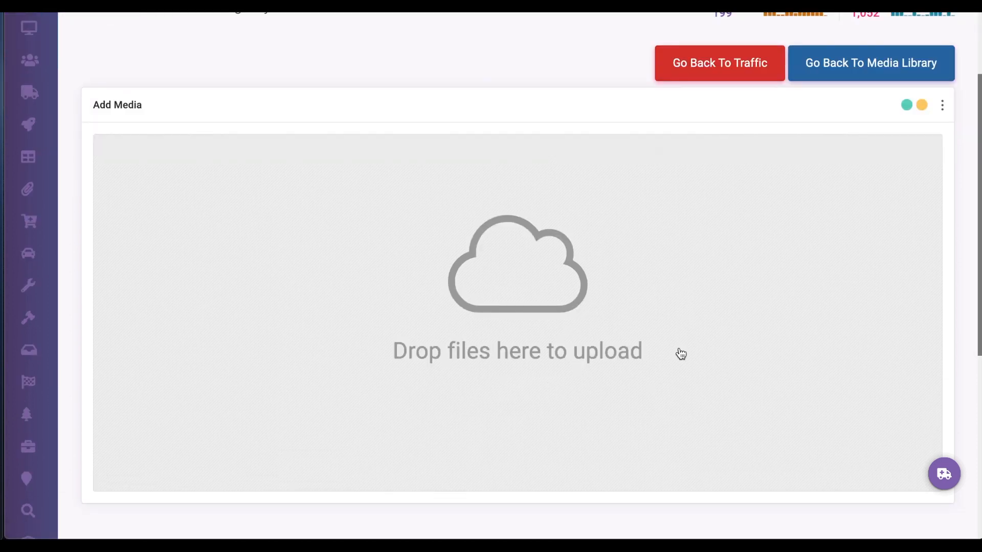
{"action": "left_click", "coordinate": [680, 353]}
{"action": "left_click", "coordinate": [634, 25]}
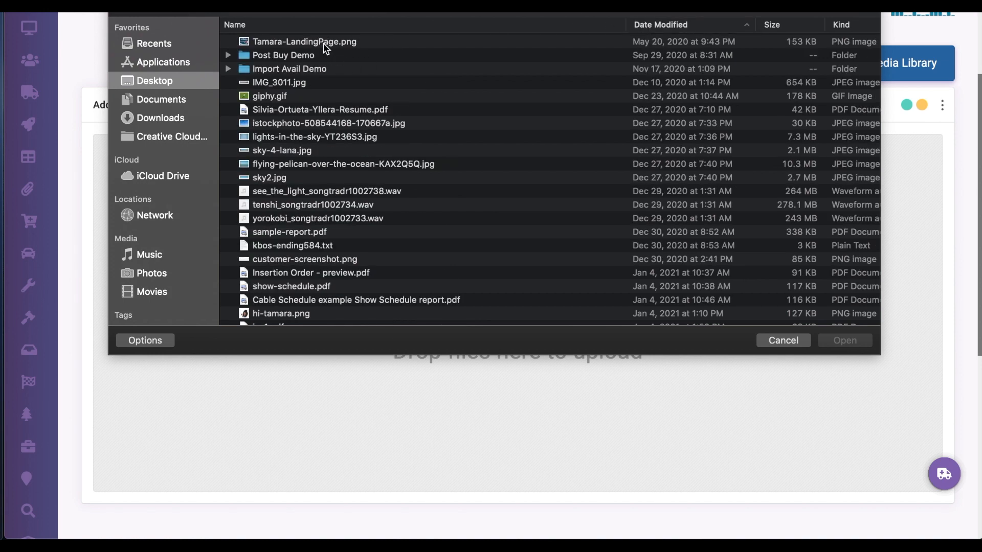
{"action": "scroll", "coordinate": [334, 217], "scroll_direction": "down", "scroll_amount": 5}
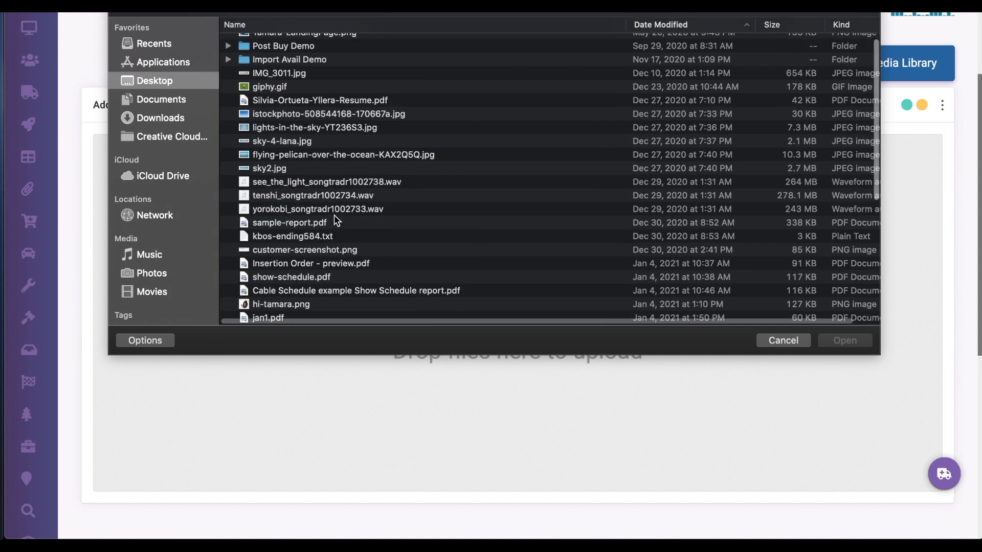
{"action": "double_click", "coordinate": [306, 171]}
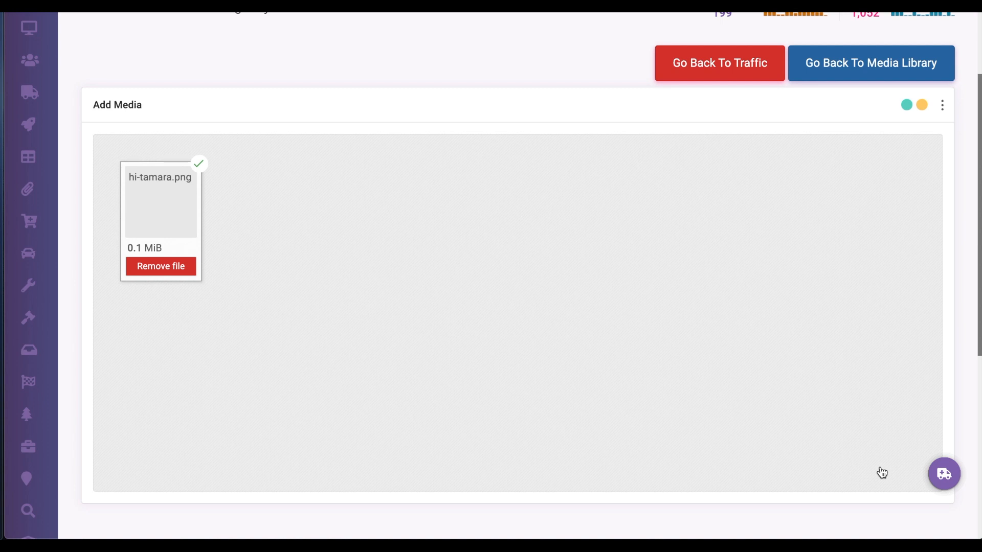
{"action": "scroll", "coordinate": [881, 472], "scroll_direction": "down", "scroll_amount": 4}
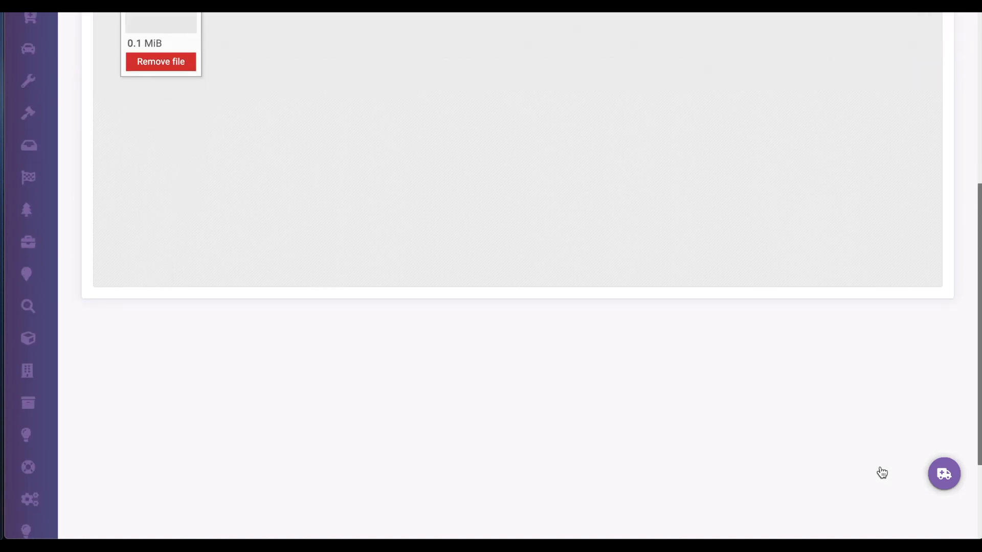
{"action": "scroll", "coordinate": [881, 472], "scroll_direction": "up", "scroll_amount": 4}
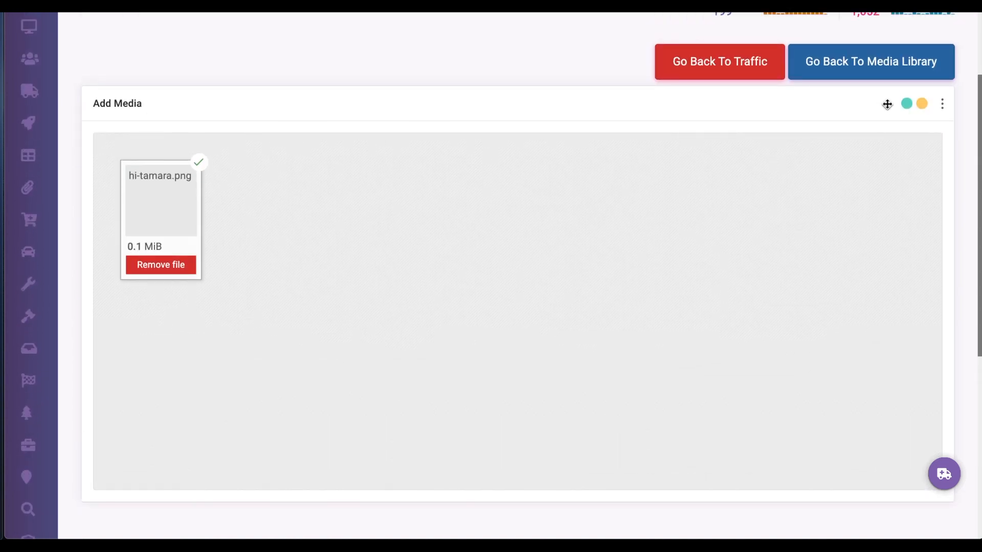
Go to the media library and review its disk space usage, URL list and media files list
{"action": "left_click", "coordinate": [867, 71]}
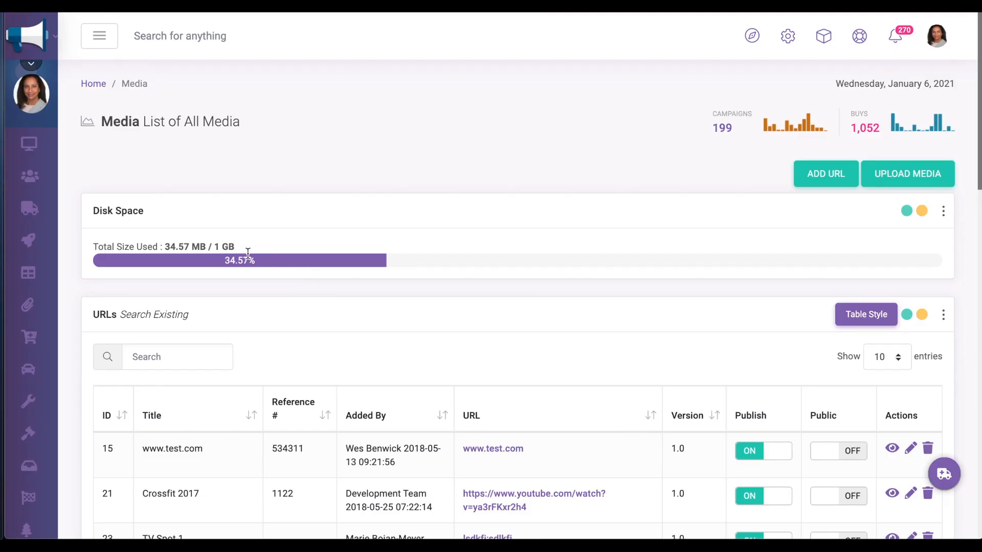
{"action": "left_click_drag", "start_coordinate": [234, 248], "coordinate": [94, 248]}
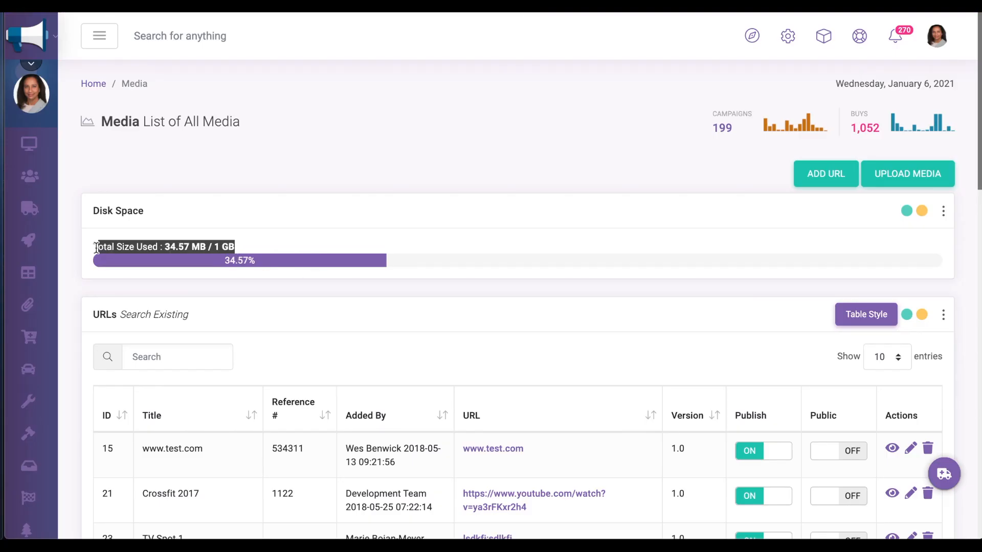
{"action": "scroll", "coordinate": [573, 324], "scroll_direction": "down", "scroll_amount": 7}
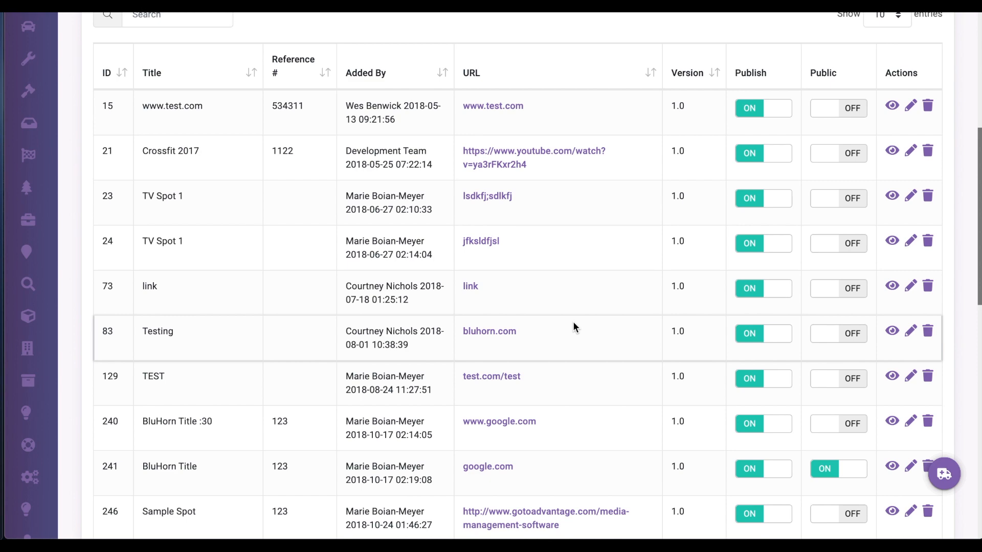
{"action": "scroll", "coordinate": [573, 323], "scroll_direction": "down", "scroll_amount": 7}
{"action": "scroll", "coordinate": [574, 326], "scroll_direction": "up", "scroll_amount": 7}
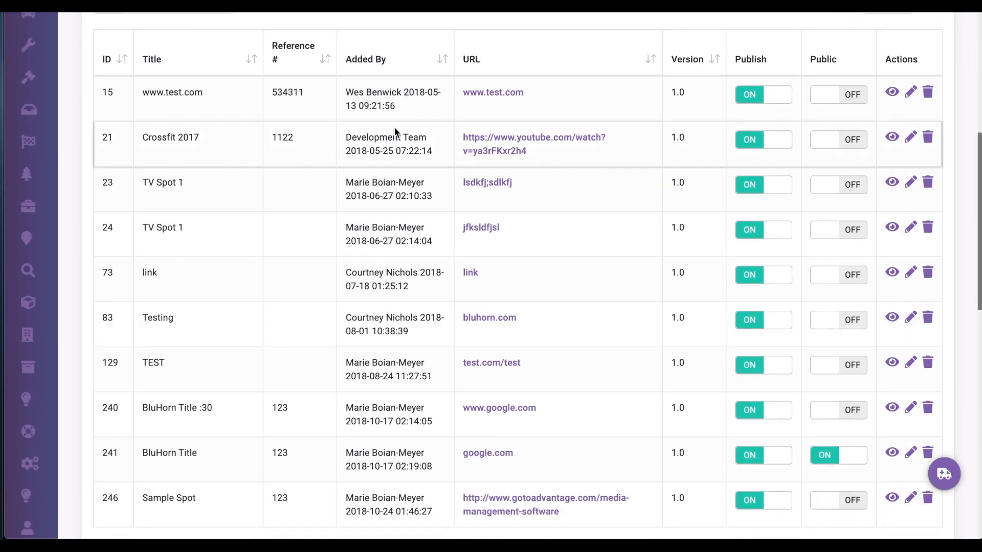
{"action": "scroll", "coordinate": [504, 429], "scroll_direction": "down", "scroll_amount": 7}
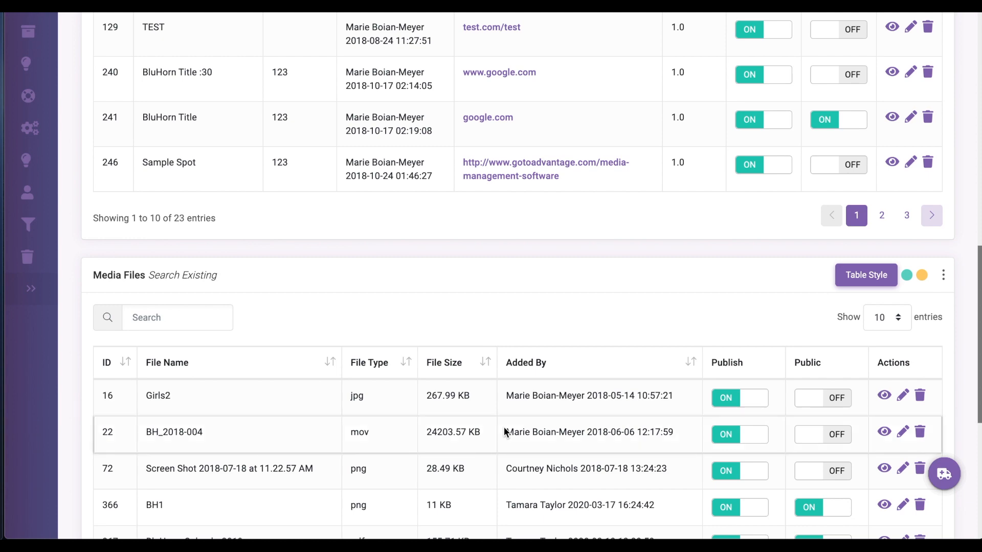
Look through the rest of the media files list and the URL list, and open the page for submitting a support case
{"action": "scroll", "coordinate": [504, 432], "scroll_direction": "down", "scroll_amount": 5}
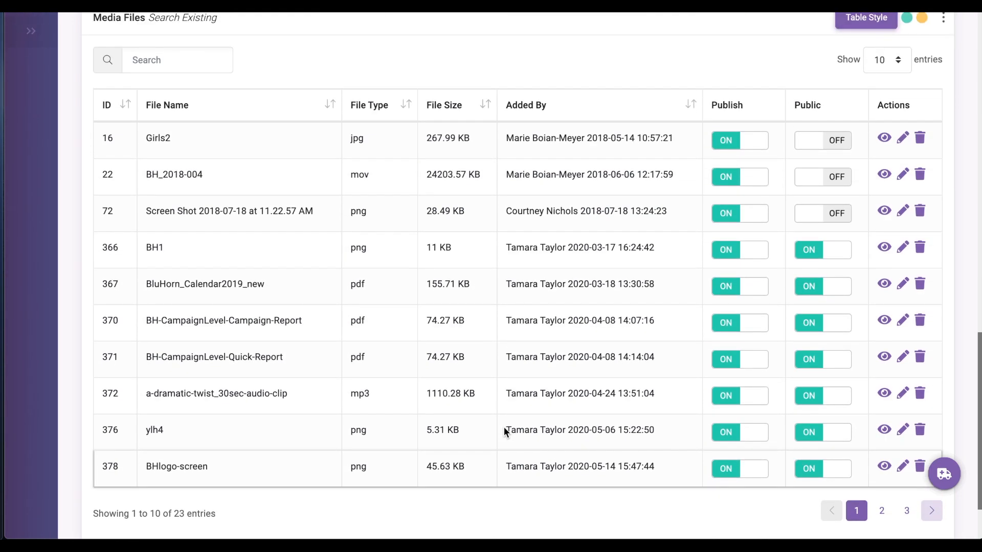
{"action": "scroll", "coordinate": [504, 431], "scroll_direction": "down", "scroll_amount": 2}
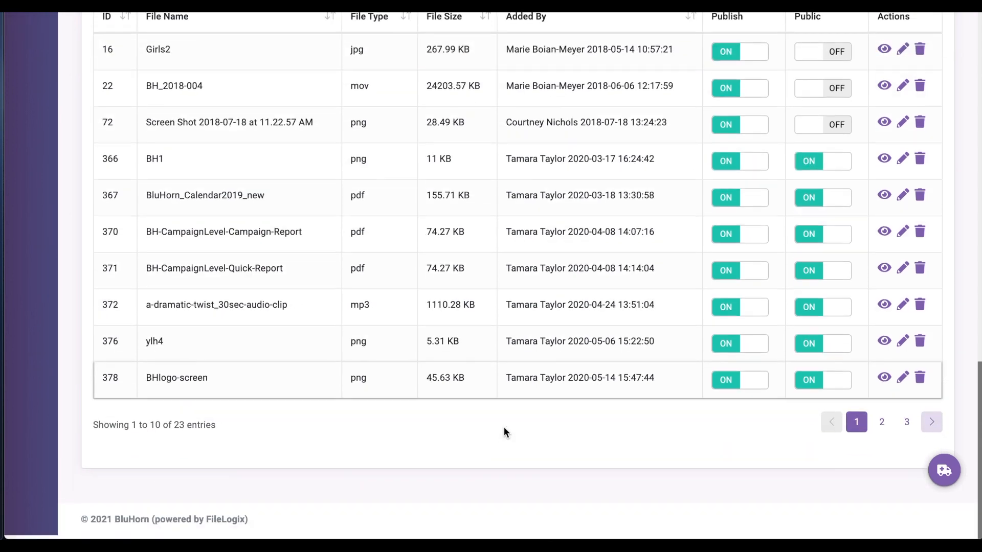
{"action": "scroll", "coordinate": [504, 432], "scroll_direction": "up", "scroll_amount": 14}
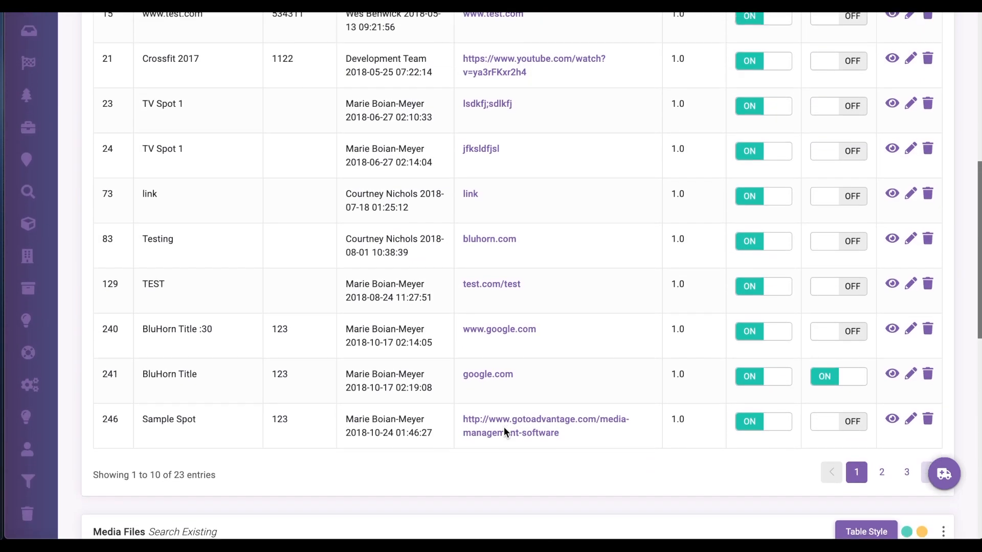
{"action": "scroll", "coordinate": [505, 433], "scroll_direction": "up", "scroll_amount": 1}
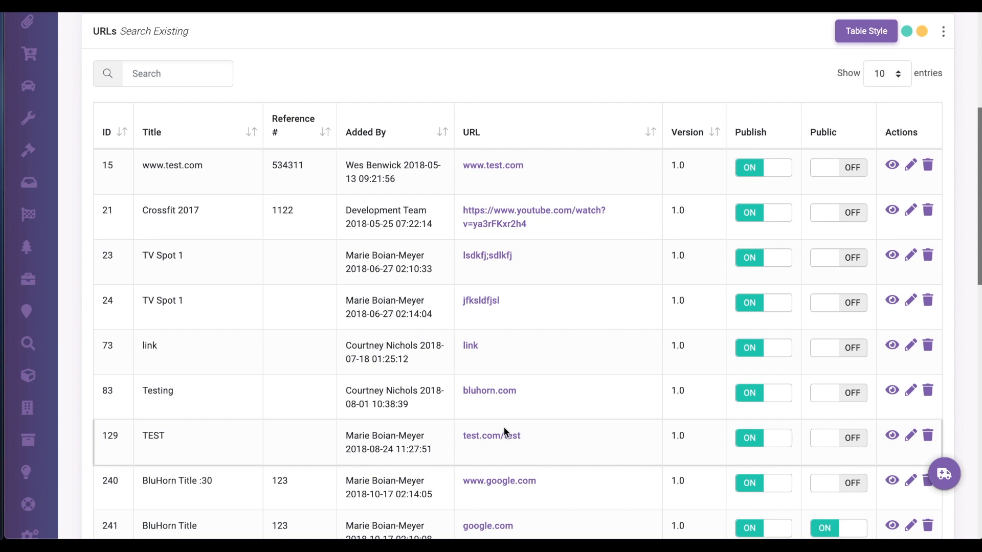
{"action": "scroll", "coordinate": [504, 428], "scroll_direction": "up", "scroll_amount": 5}
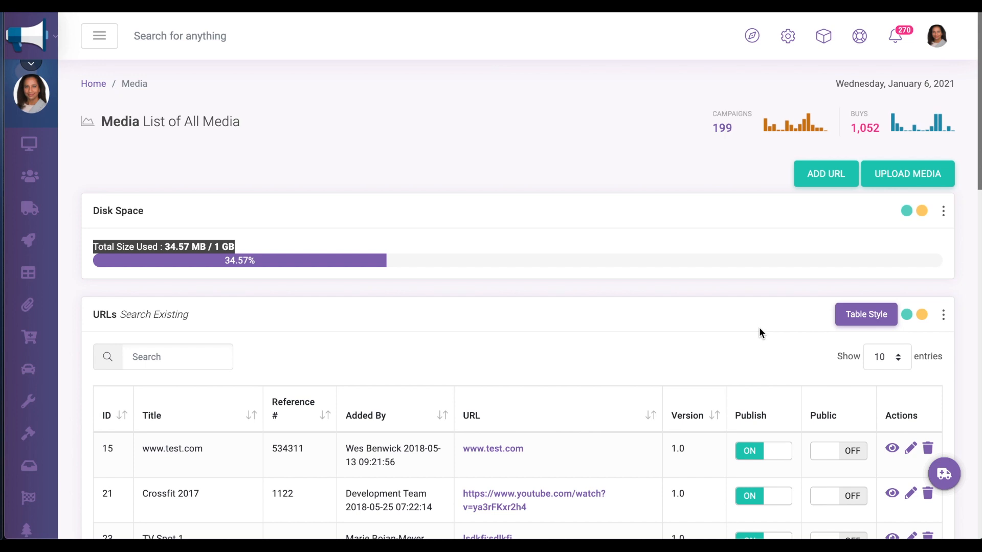
{"action": "left_click", "coordinate": [859, 36]}
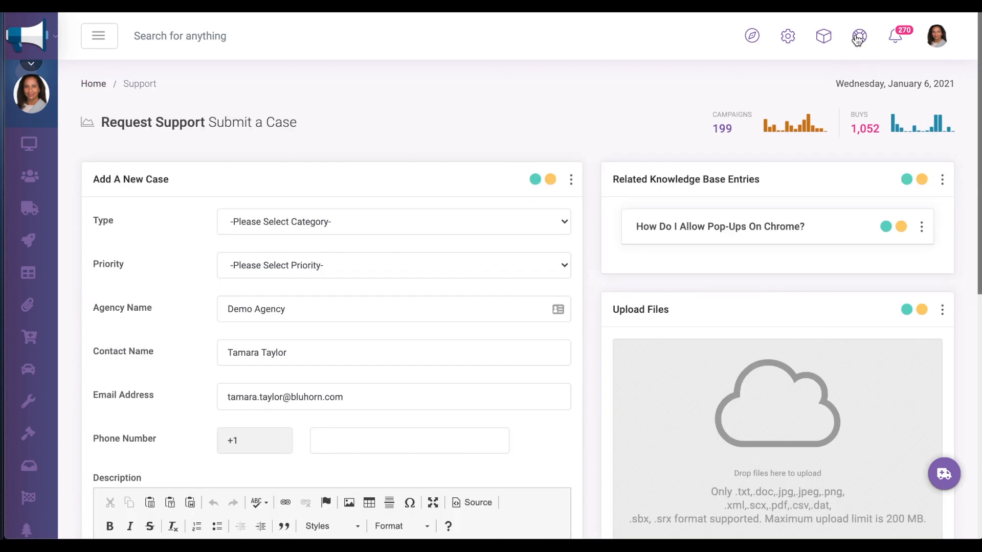